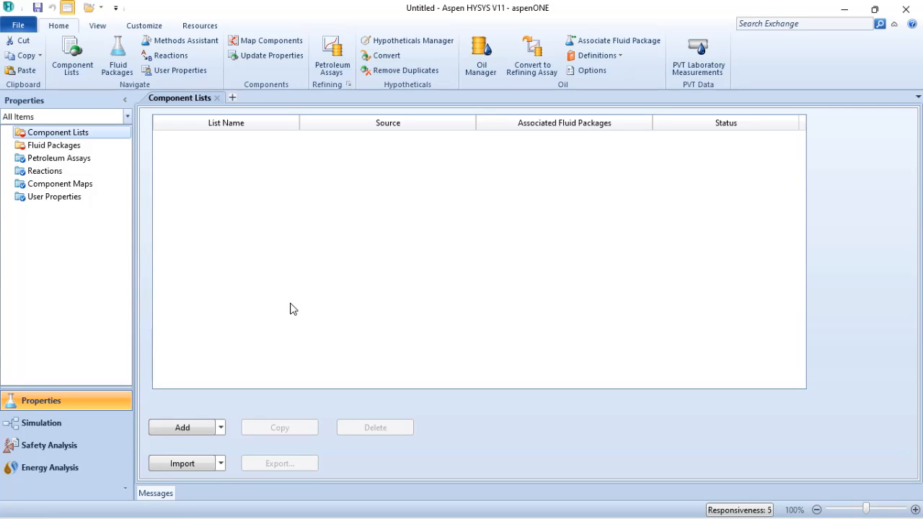
Step: Create a new component list that uses the HYSYS databank as its source
left_click(184, 432)
left_click(220, 427)
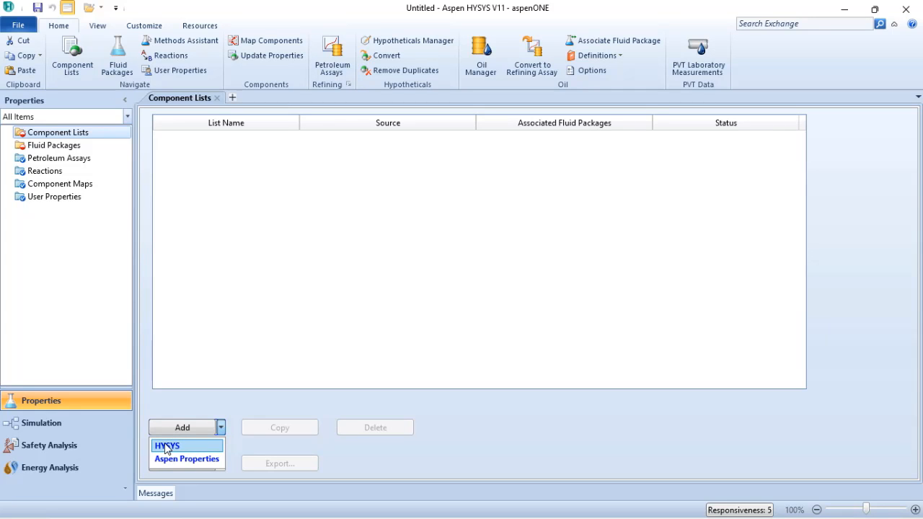
left_click(166, 446)
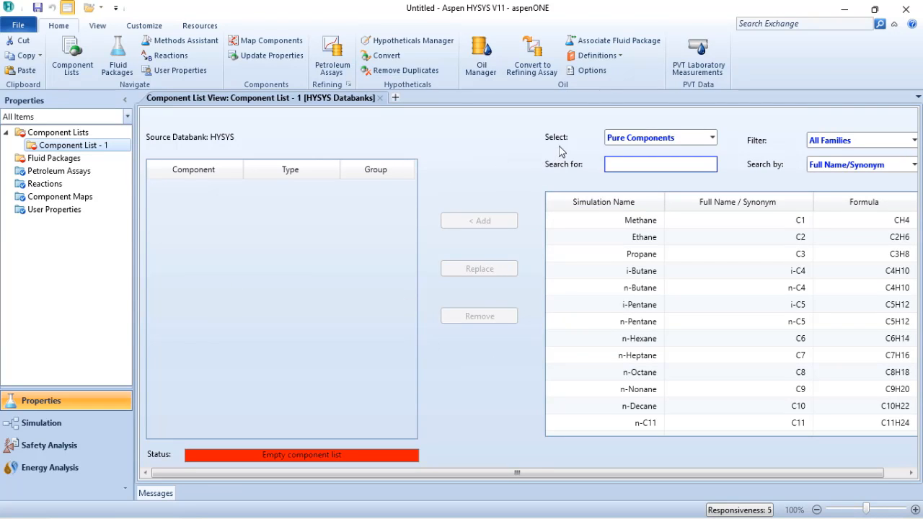
Step: Examine the component type, family filter and search-by options available for the new component list
left_click(710, 137)
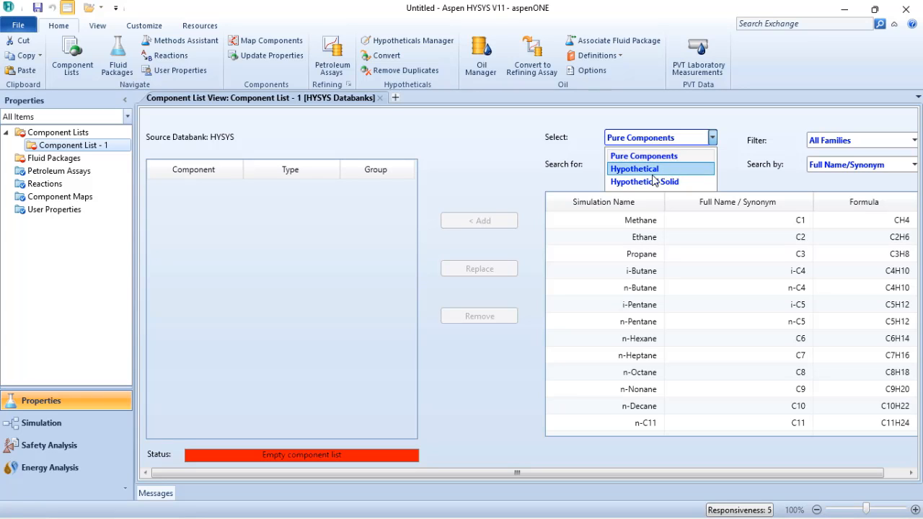
left_click(712, 138)
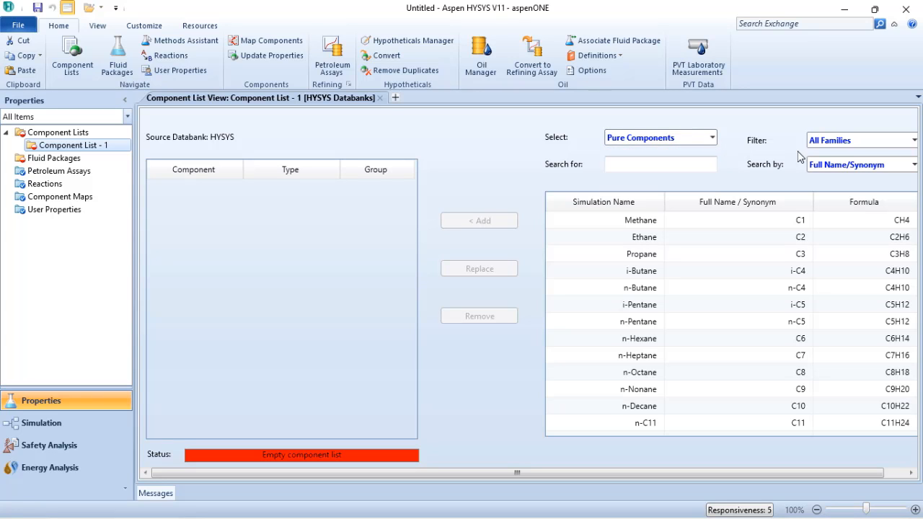
left_click(914, 141)
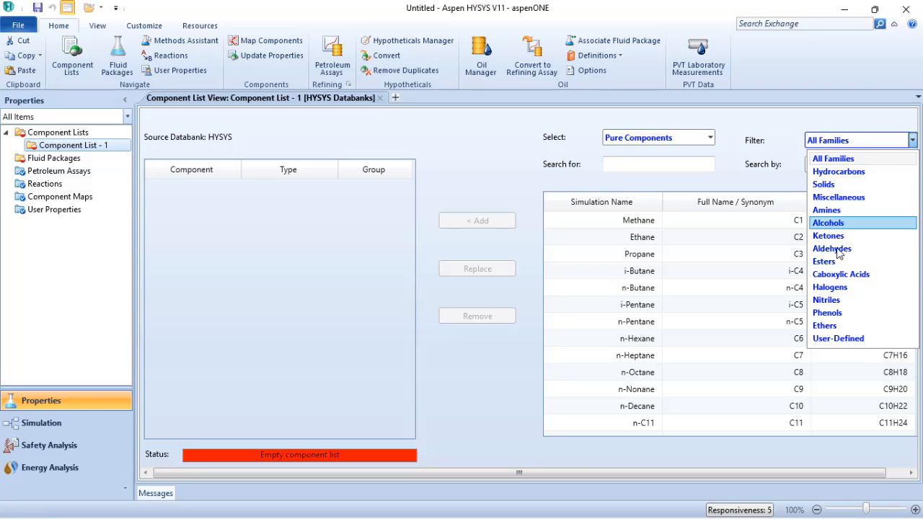
left_click(792, 118)
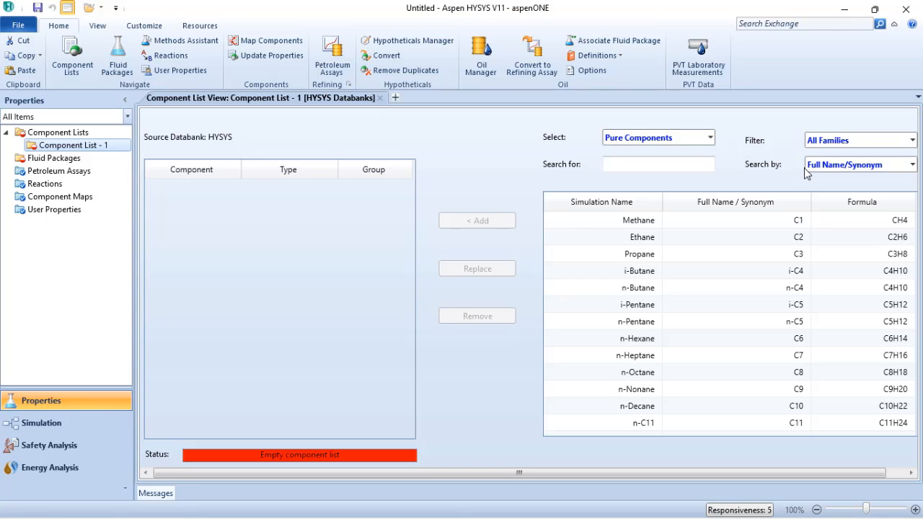
left_click(912, 164)
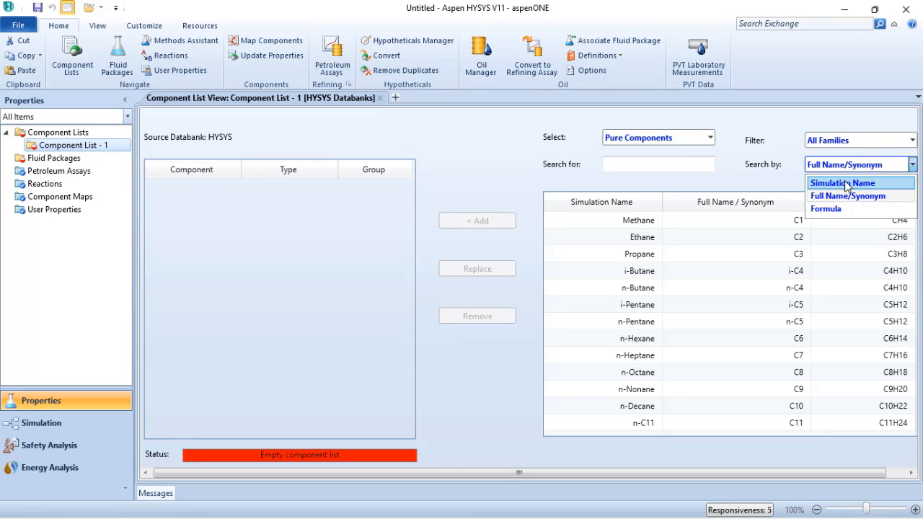
left_click(783, 183)
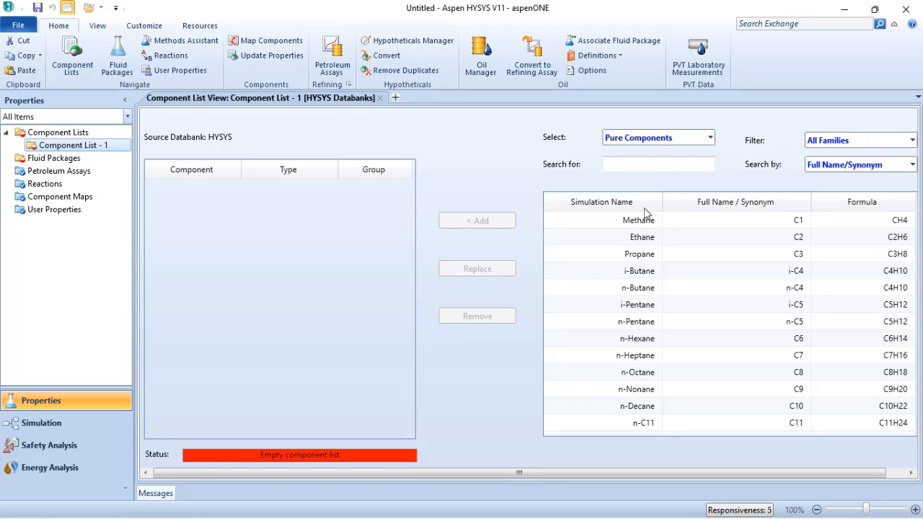
Step: Search the pure components for "water" and add H2O to Component List - 1
left_click(649, 166)
type("water")
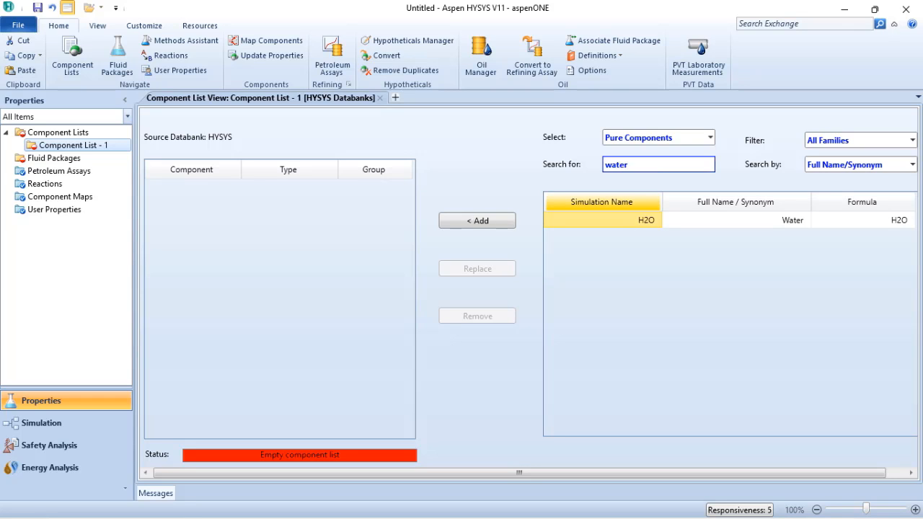
key("Return")
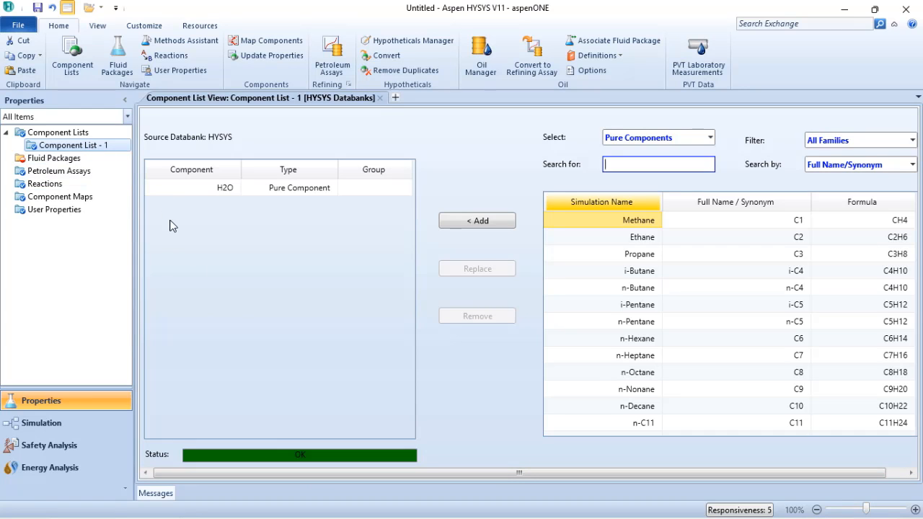
Step: Create a second component list that uses the Aspen Properties databank as its source
left_click(70, 135)
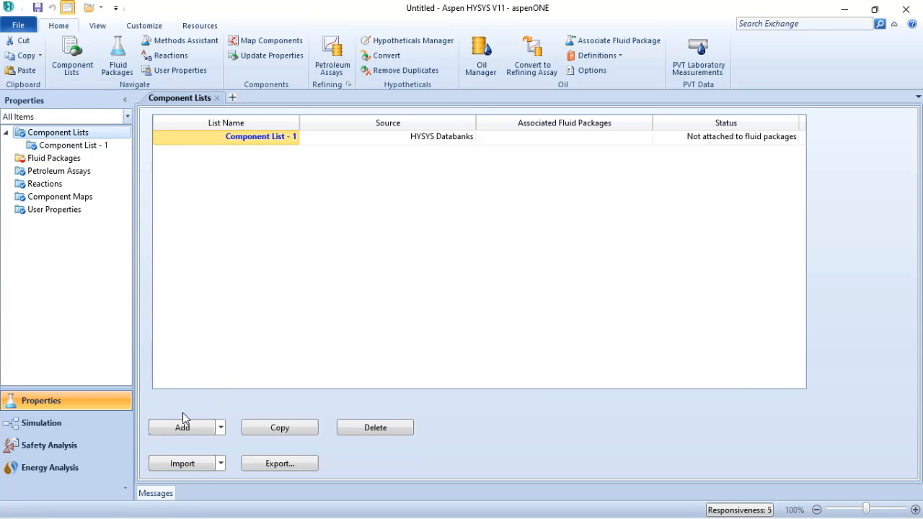
left_click(220, 427)
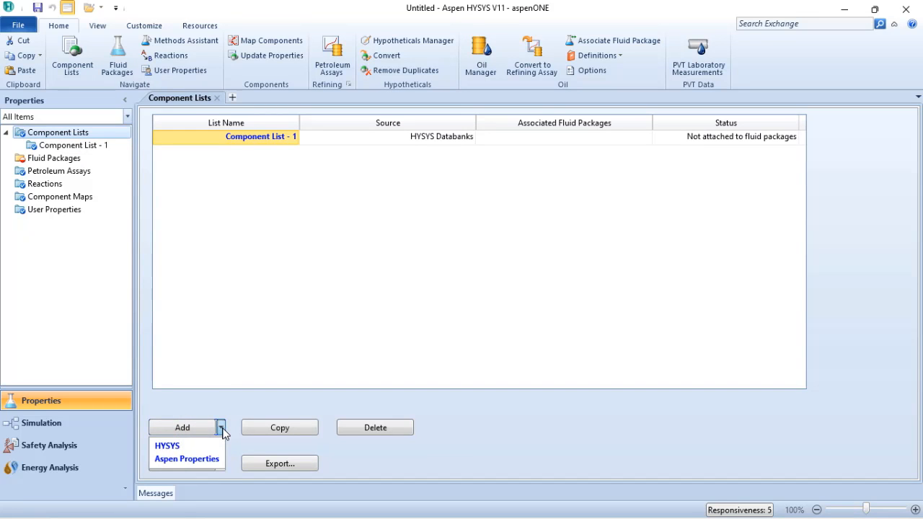
left_click(195, 460)
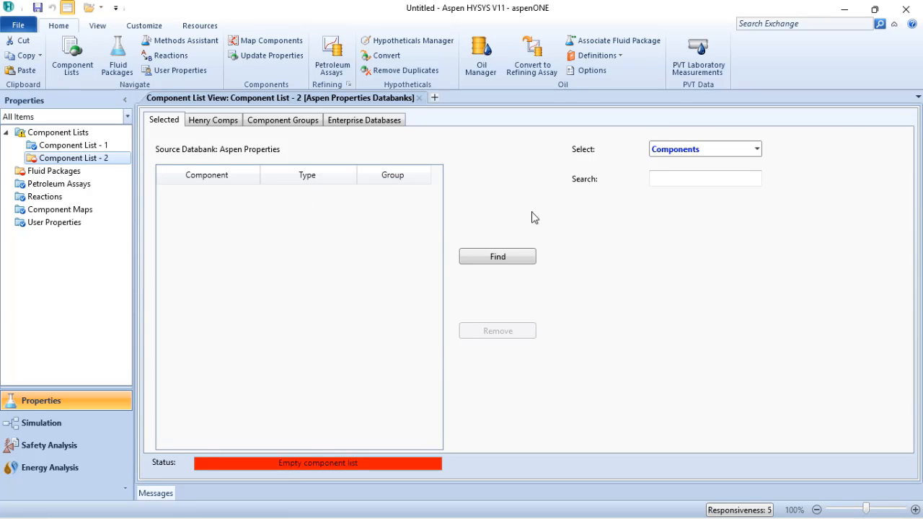
Step: Add the pure component "water" to Component List - 2 and return to the overview of component lists
left_click(672, 178)
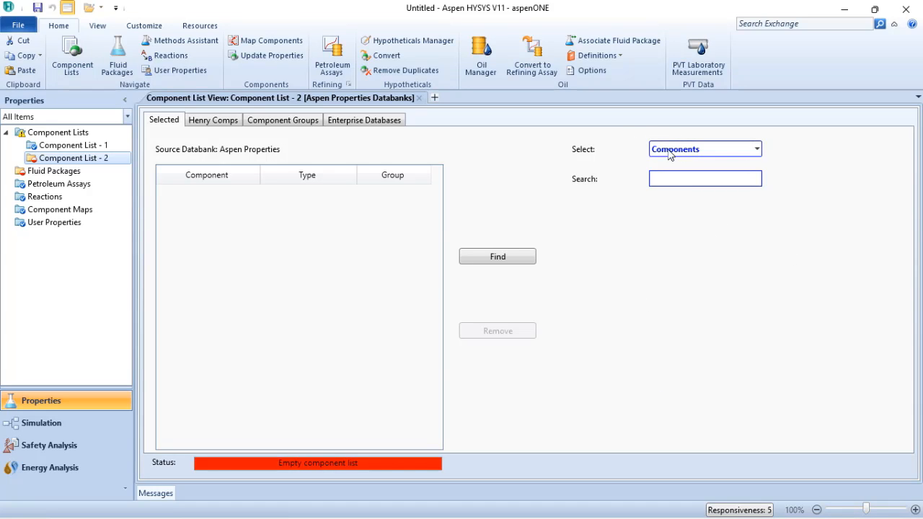
left_click(758, 147)
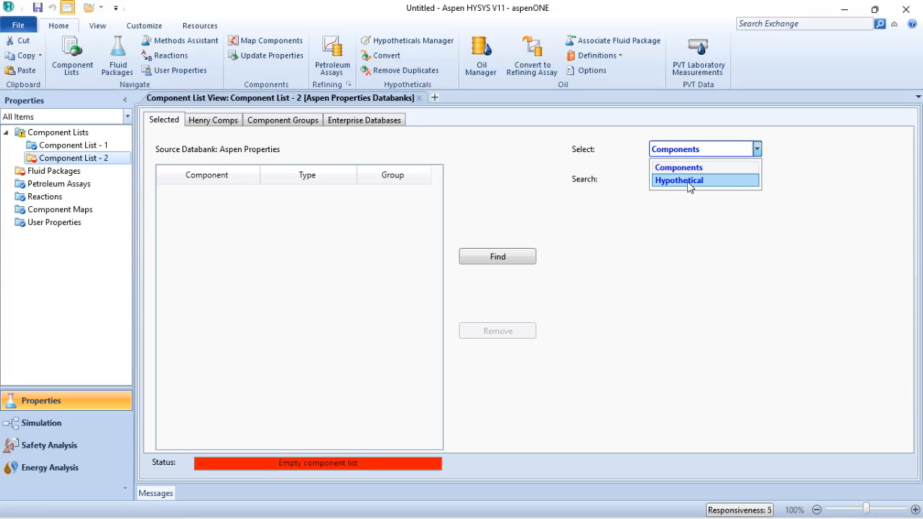
left_click(671, 250)
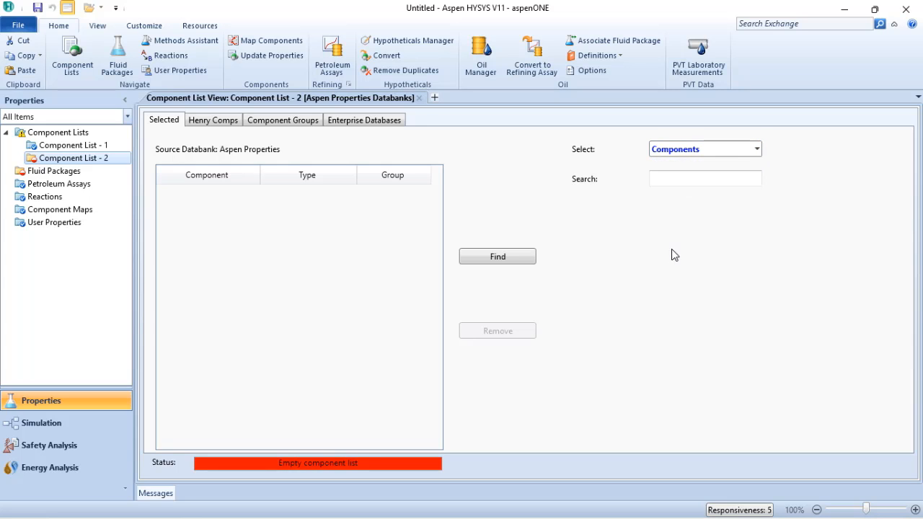
left_click(695, 180)
type("water")
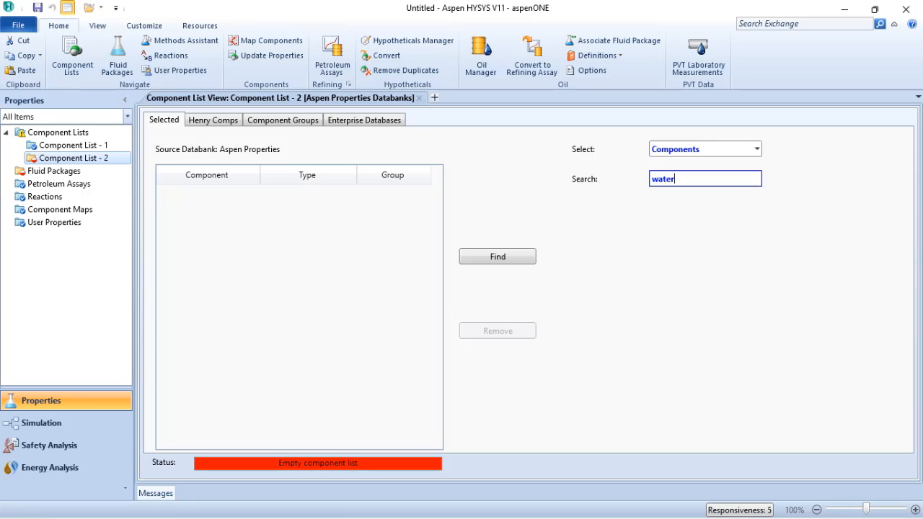
key("ctrl+a")
key("Return")
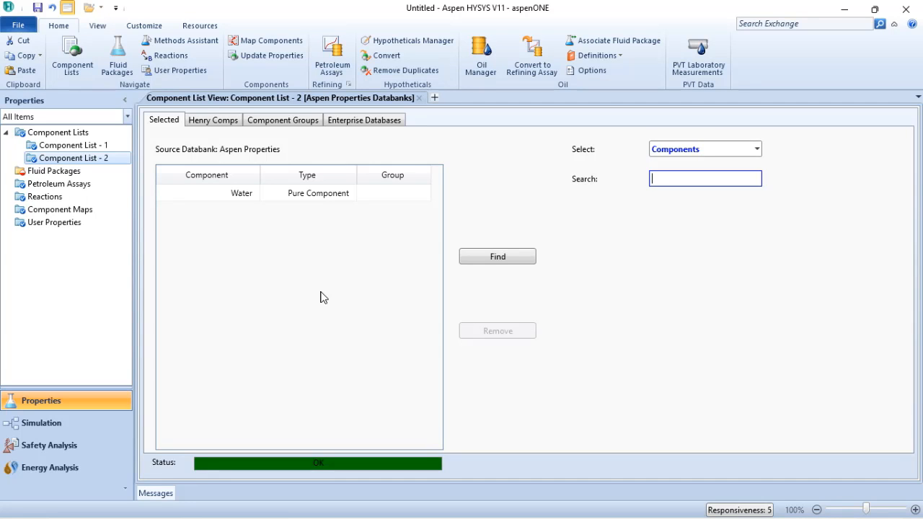
left_click(77, 132)
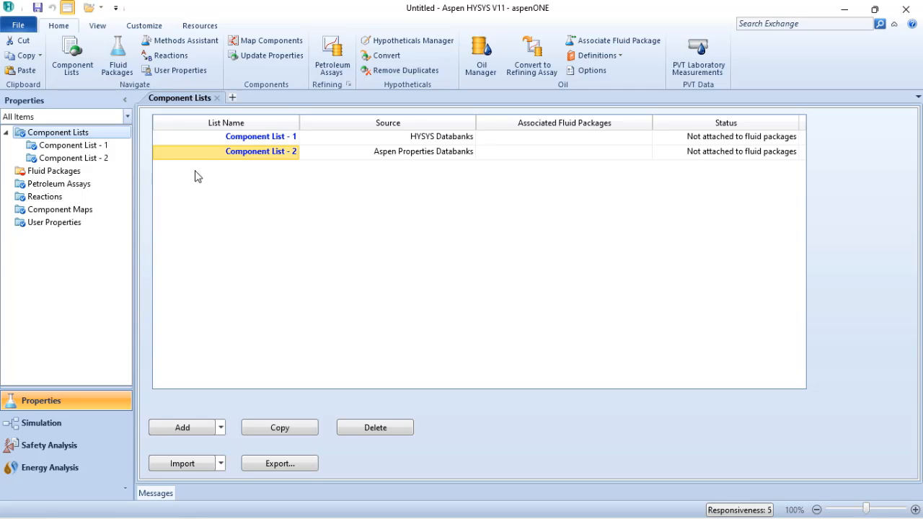
Step: Add a HYSYS fluid package based on Component List - 1 with ASME Steam as its property package
left_click(51, 172)
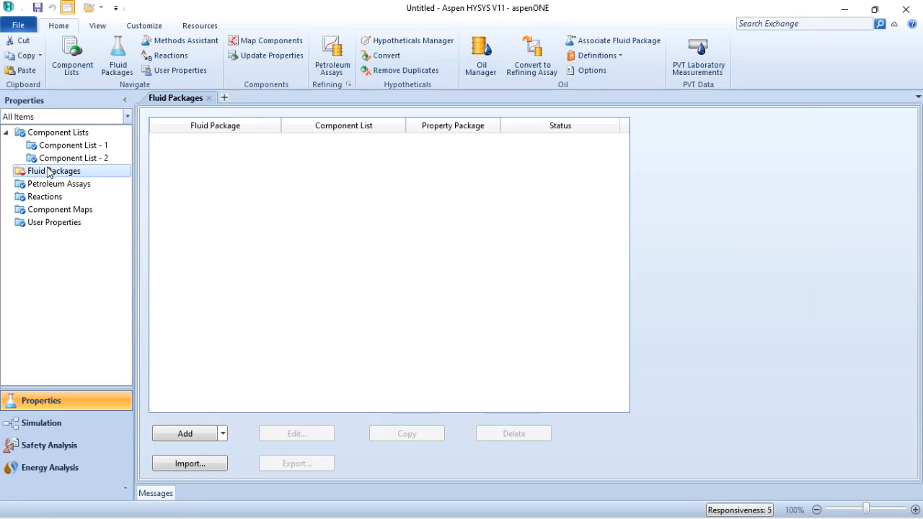
left_click(223, 435)
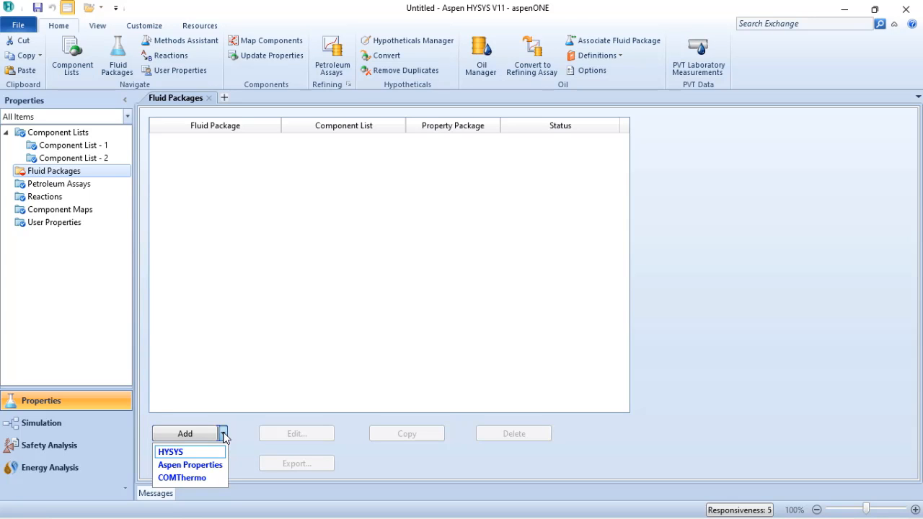
left_click(181, 453)
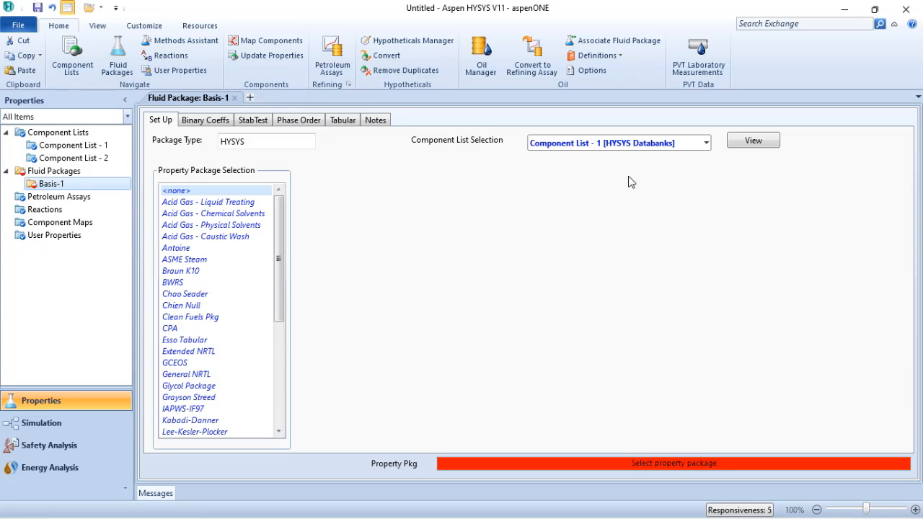
left_click(706, 143)
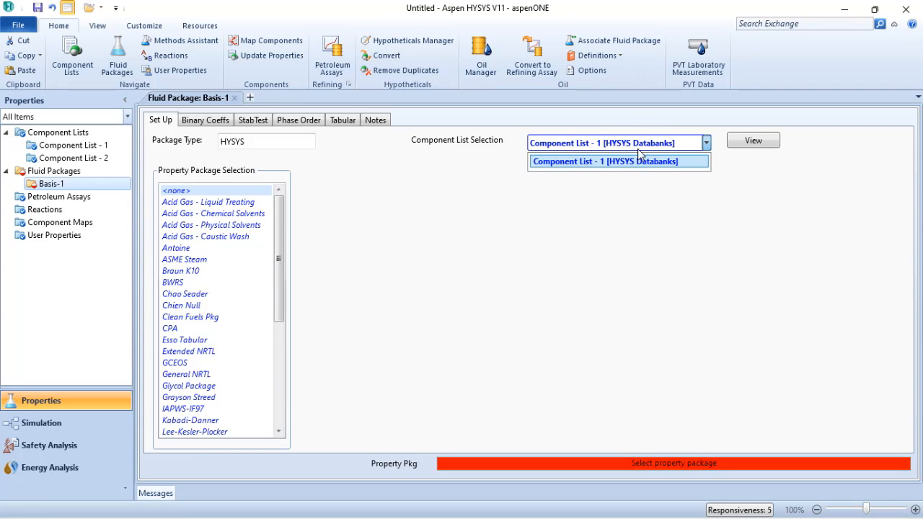
left_click(640, 205)
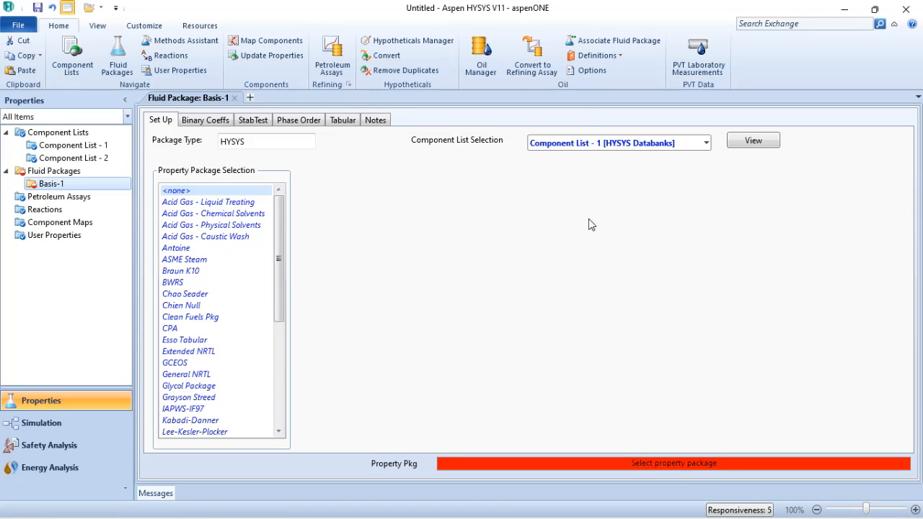
left_click(185, 259)
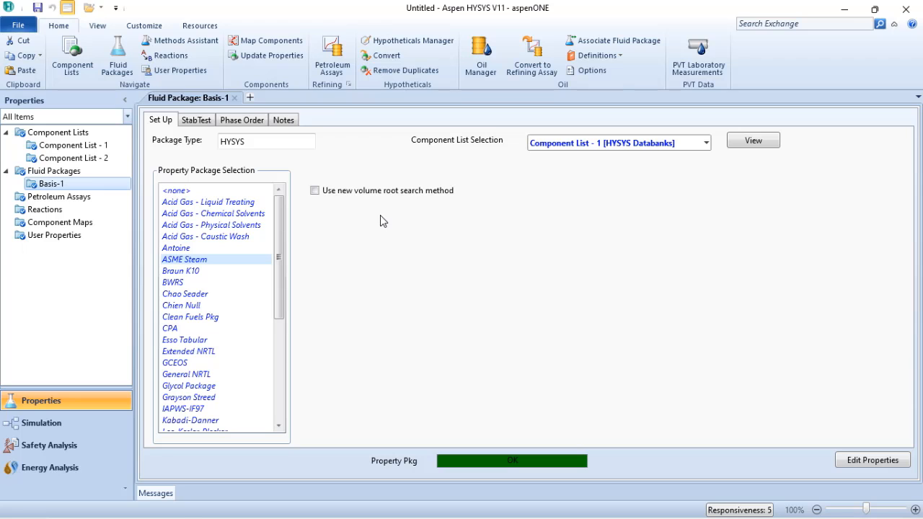
Step: Add an Aspen Properties fluid package based on Component List - 2 with Steam NBS as its property package
left_click(72, 173)
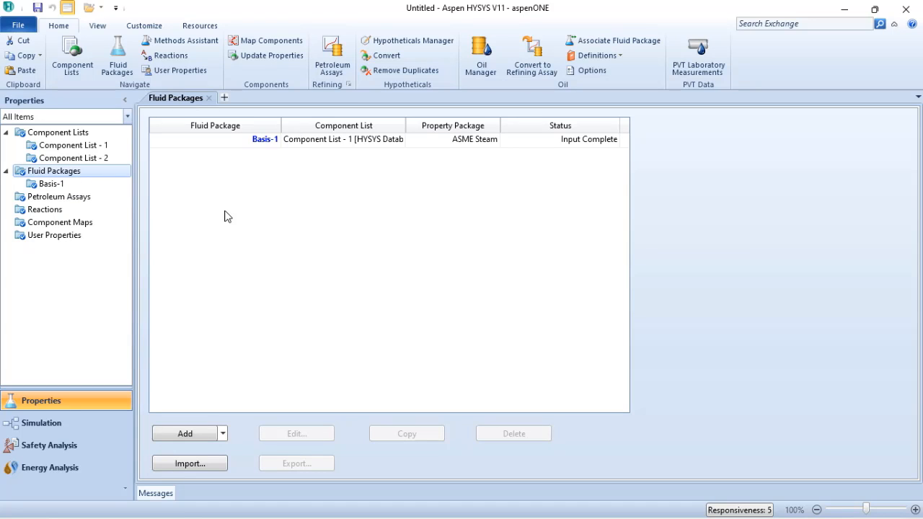
left_click(223, 434)
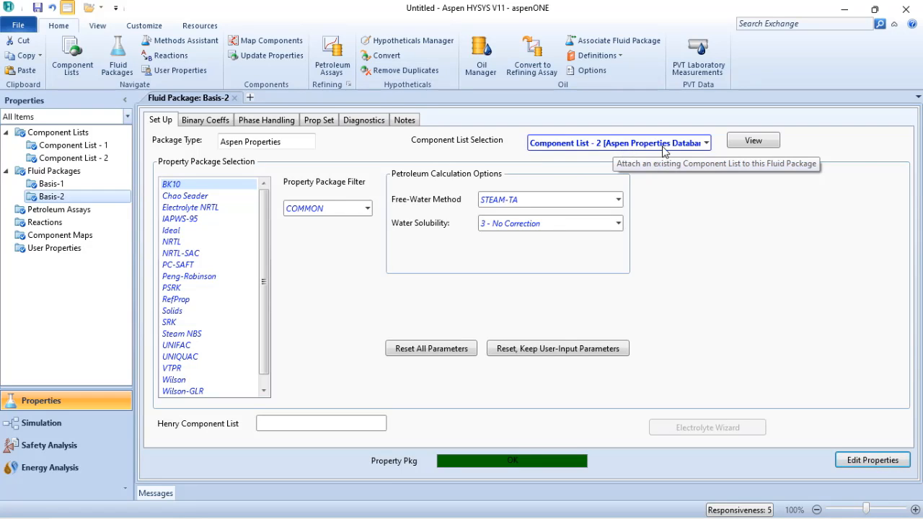
left_click(705, 144)
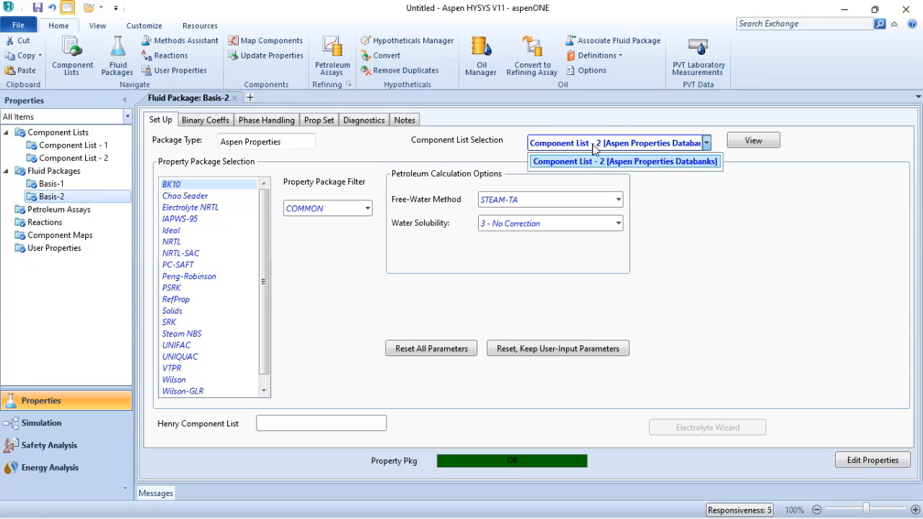
left_click(672, 214)
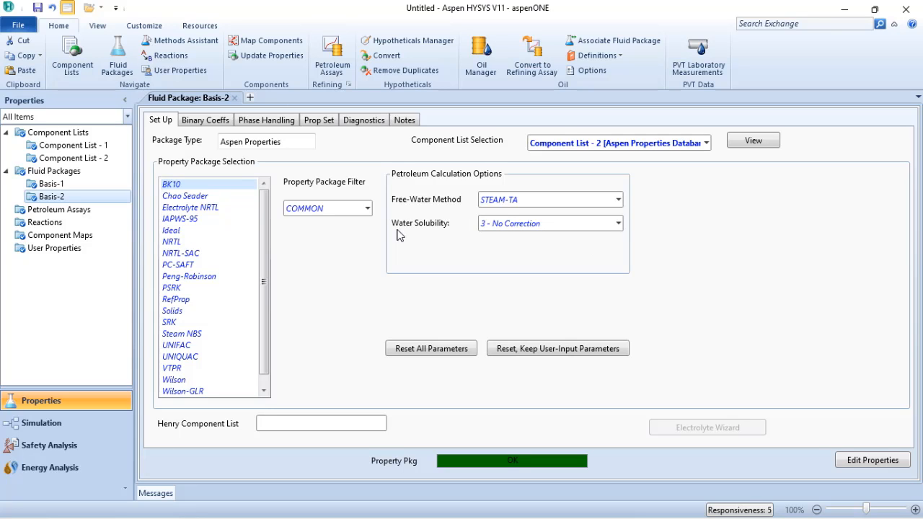
left_click(184, 335)
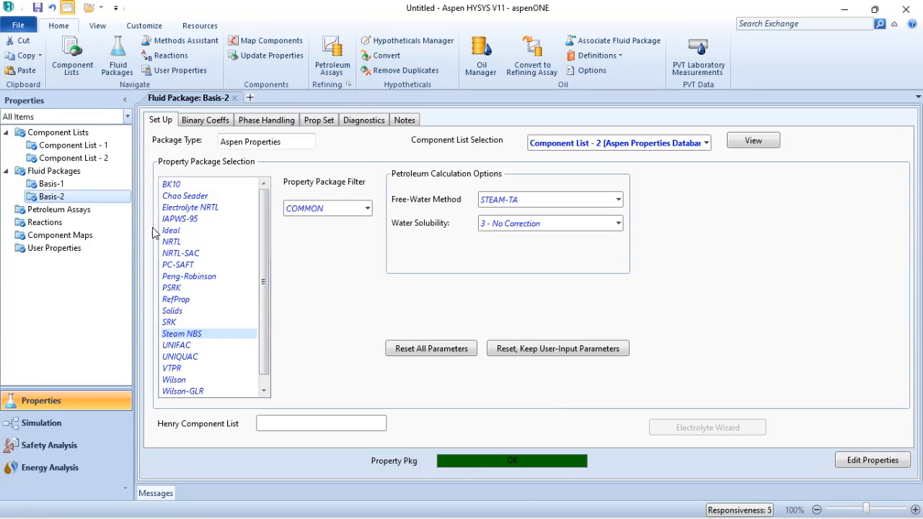
Step: Add a COMThermo fluid package based on Component List - 1 and check which component lists it can use
left_click(64, 176)
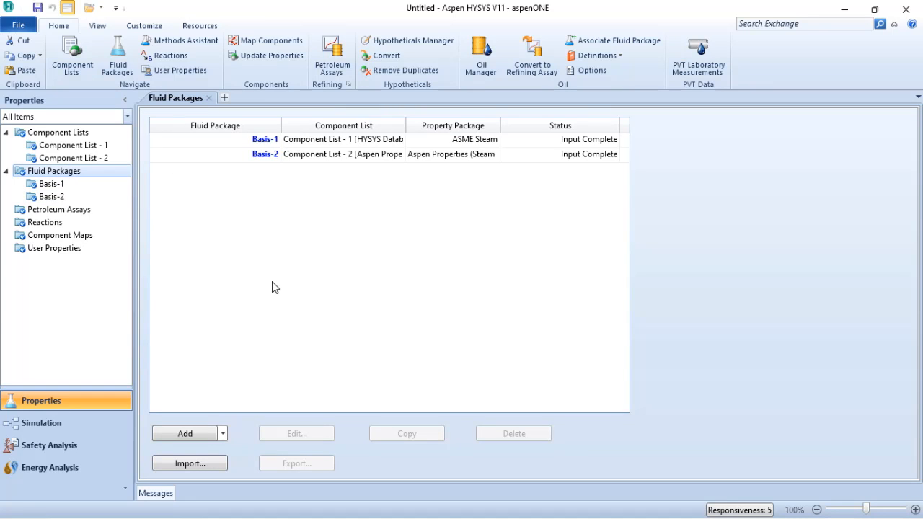
left_click(224, 433)
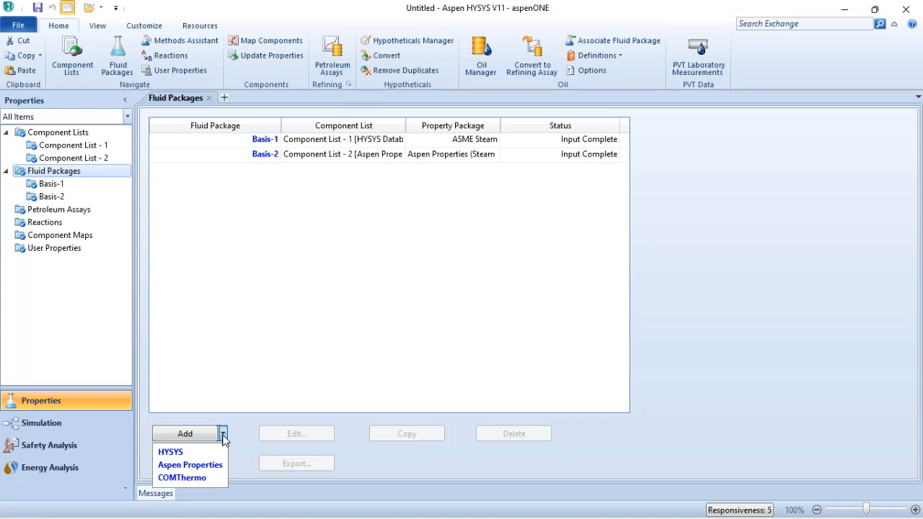
left_click(179, 475)
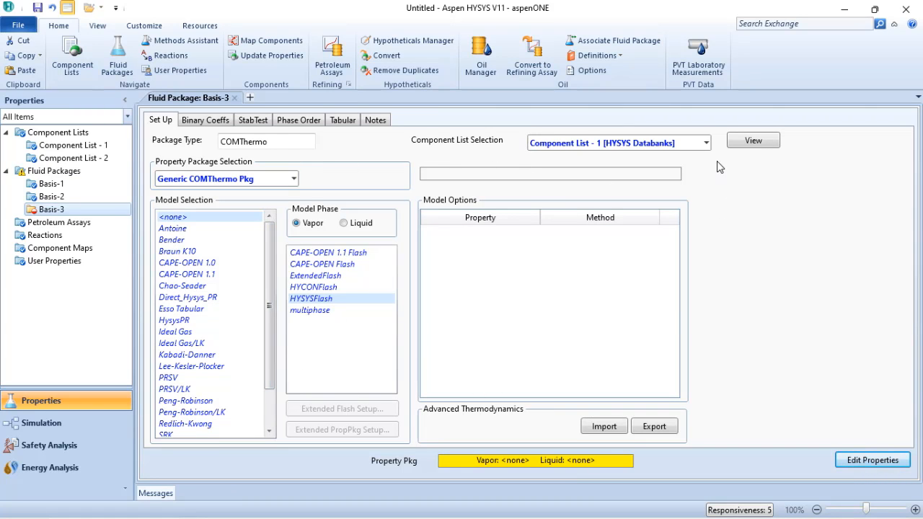
left_click(706, 143)
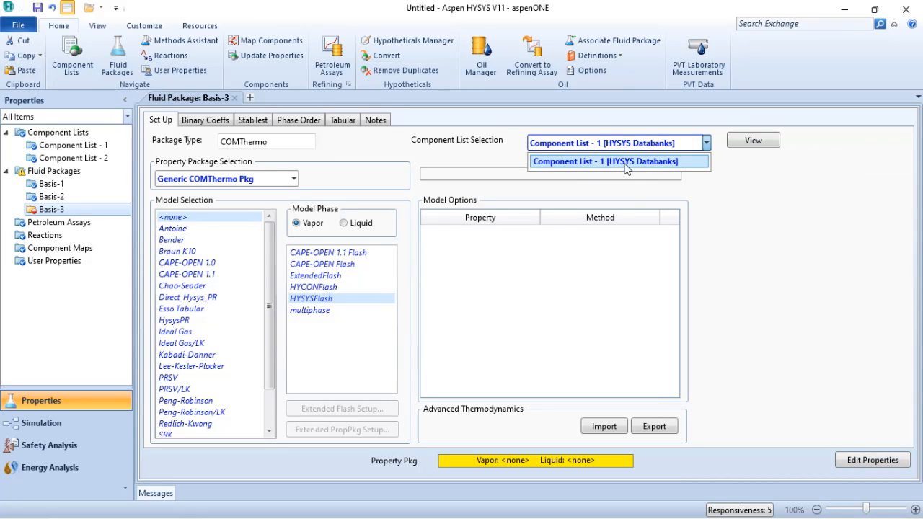
left_click(778, 230)
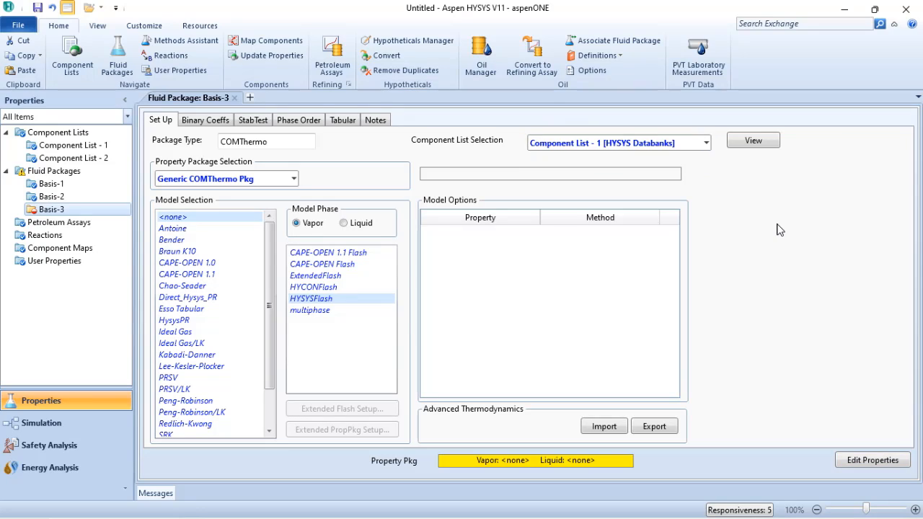
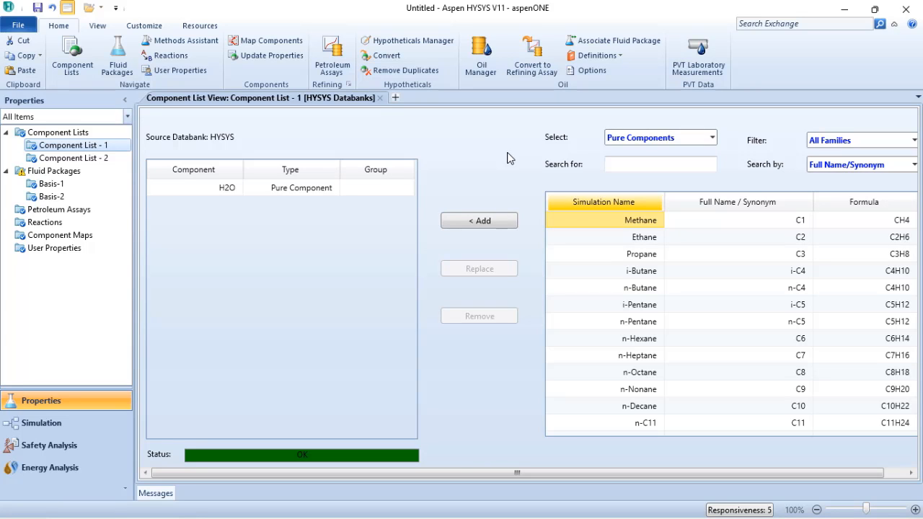
Step: Switch Component List - 1 to hypothetical components with Create and Edit Hypos as the method
left_click(712, 137)
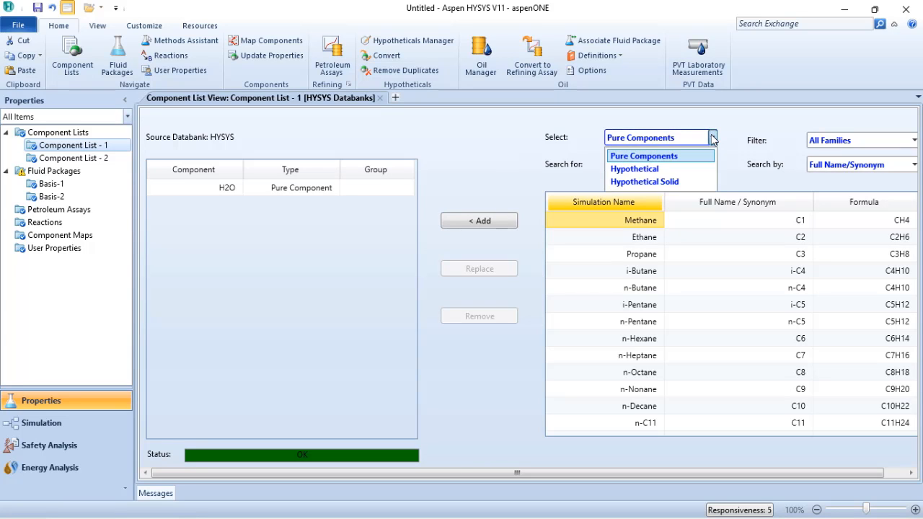
left_click(644, 170)
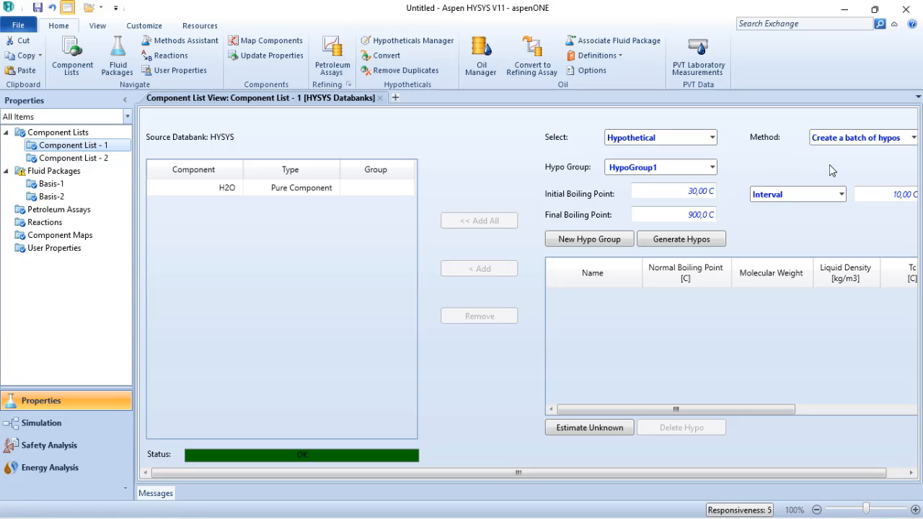
left_click(912, 138)
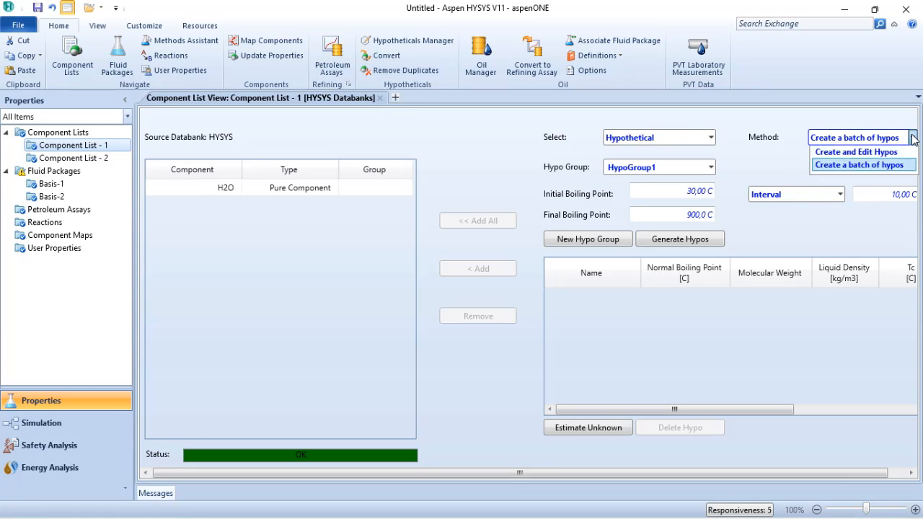
left_click(855, 158)
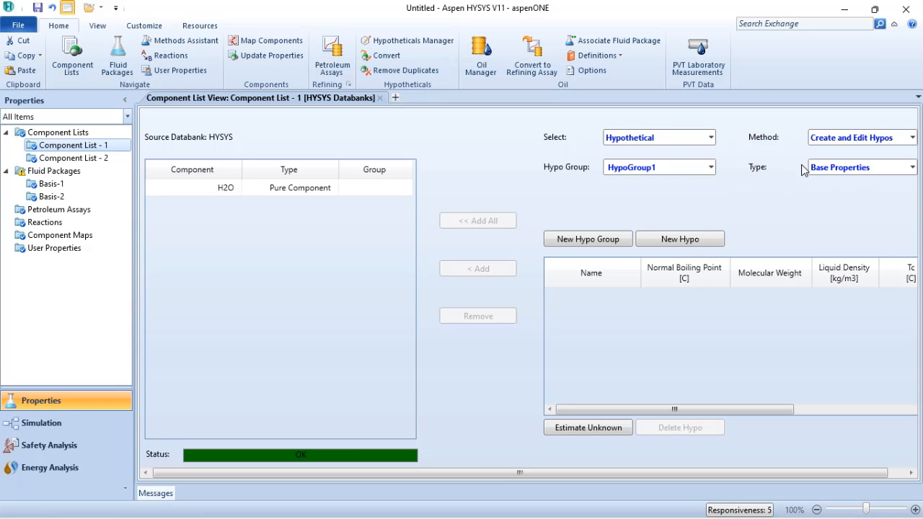
Step: Look at the Vapour Pressure columns for hypotheticals and return the type to Base Properties
left_click(912, 169)
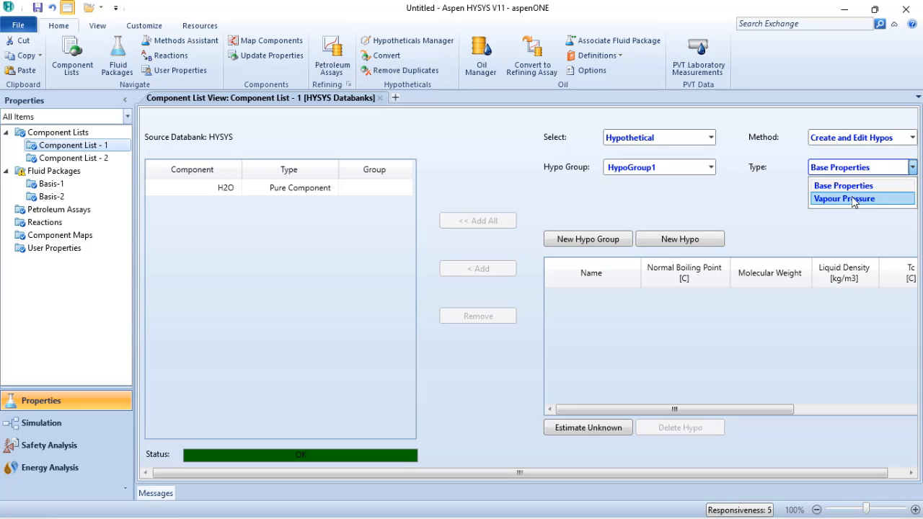
left_click(848, 199)
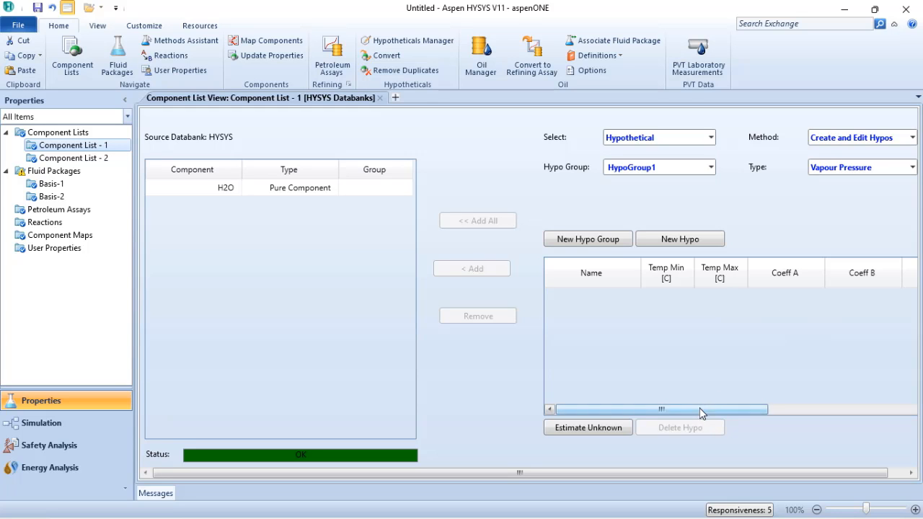
mouse_move(700, 412)
left_mouse_down()
mouse_move(876, 386)
mouse_move(812, 412)
mouse_move(690, 424)
left_mouse_up()
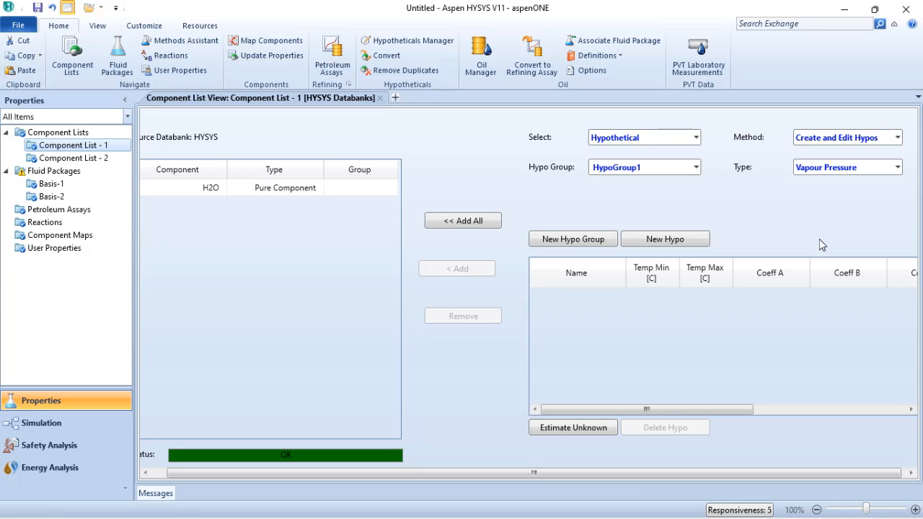
left_click(898, 167)
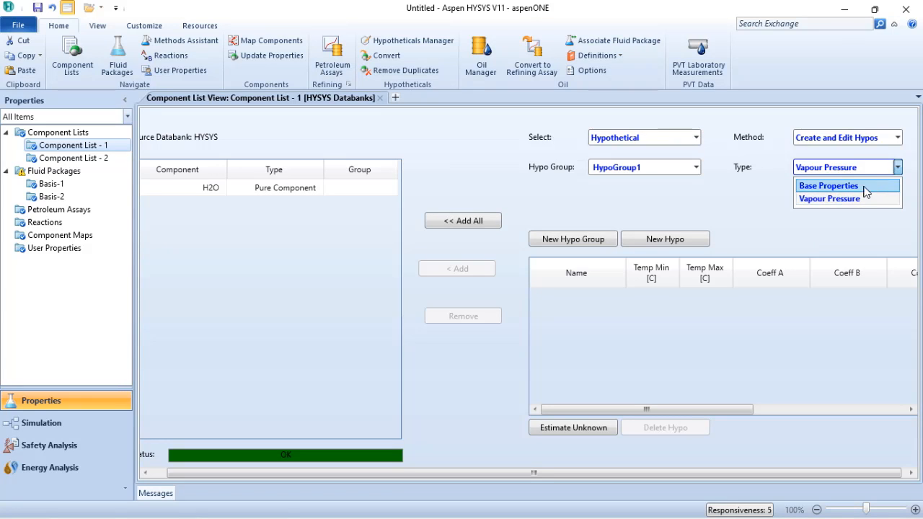
left_click(829, 186)
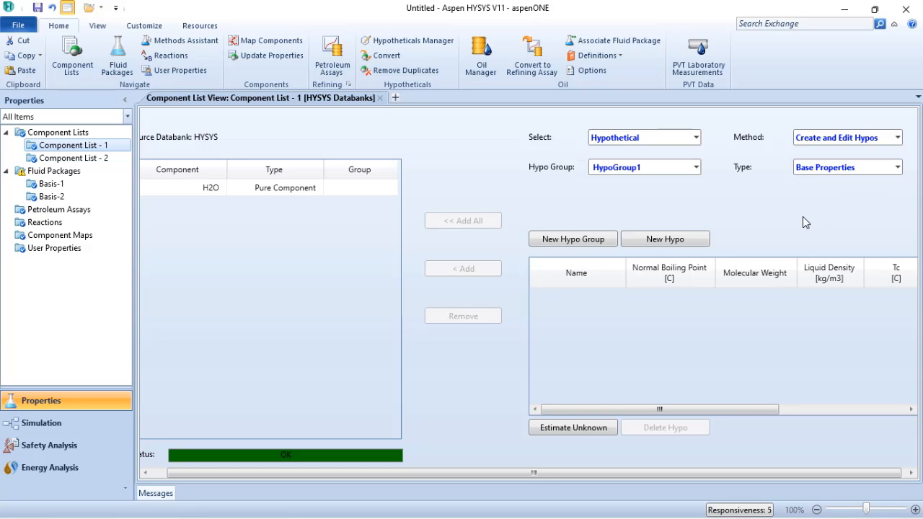
Step: Create a new hypothetical component in HypoGroup1 and try to estimate its unknown properties without any input data
left_click(665, 238)
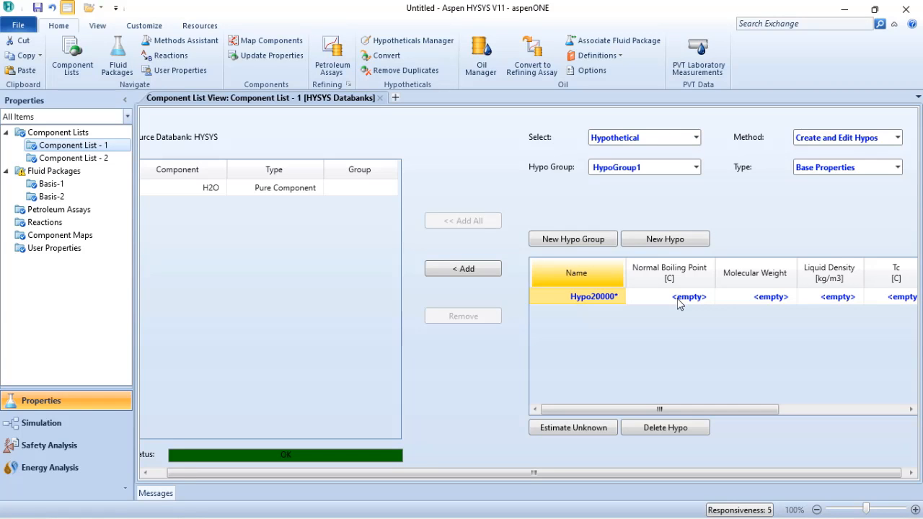
left_click(585, 431)
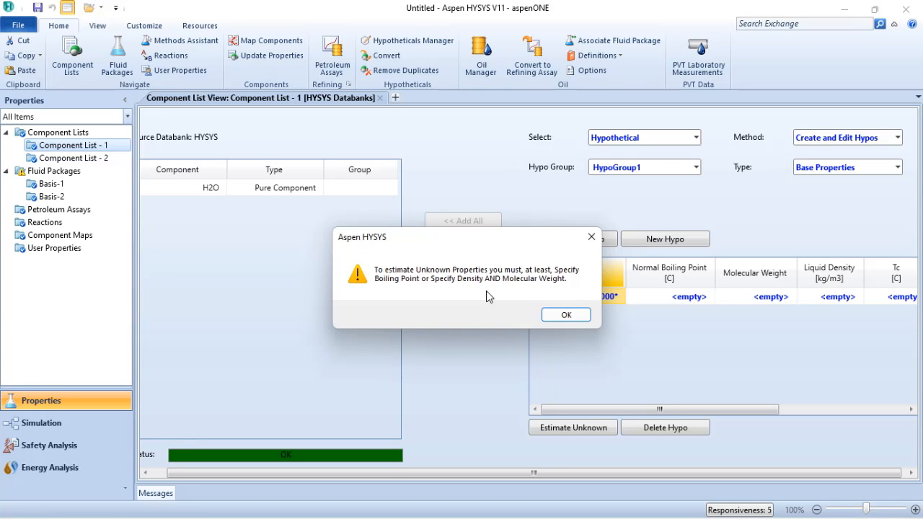
left_click(564, 315)
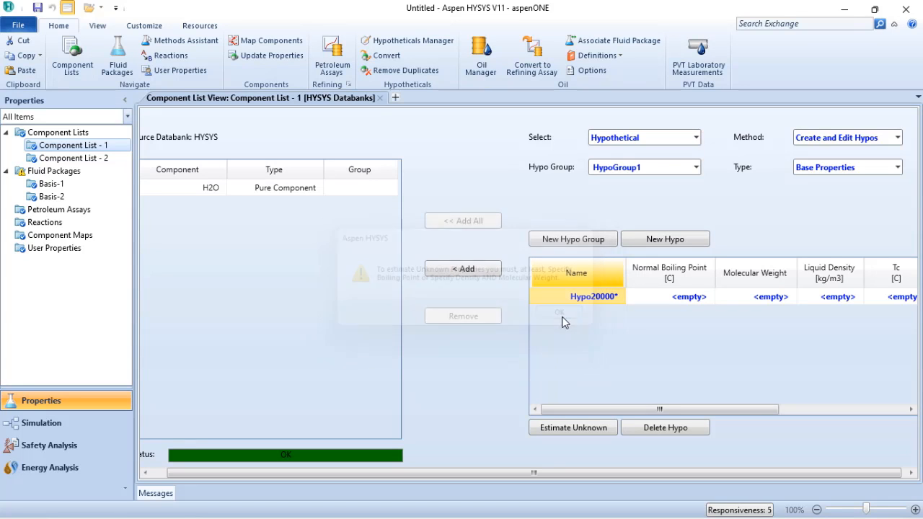
Step: Estimate the hypothetical component's unknown properties from a normal boiling point of 450 °C, and clear that boiling point again
left_click(684, 297)
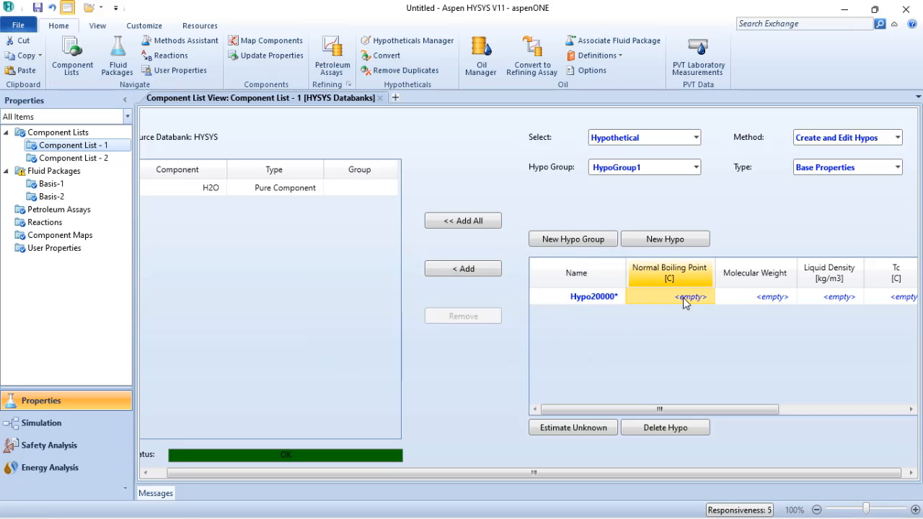
type("450")
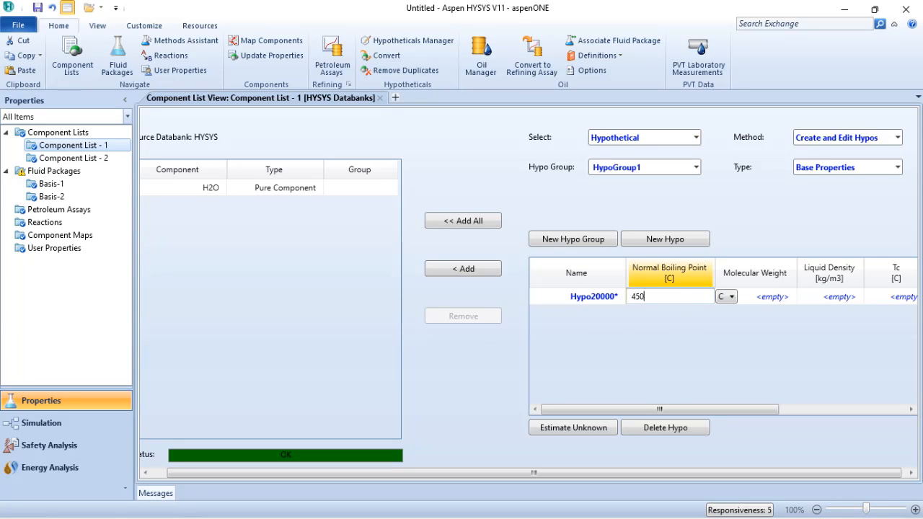
key("Return")
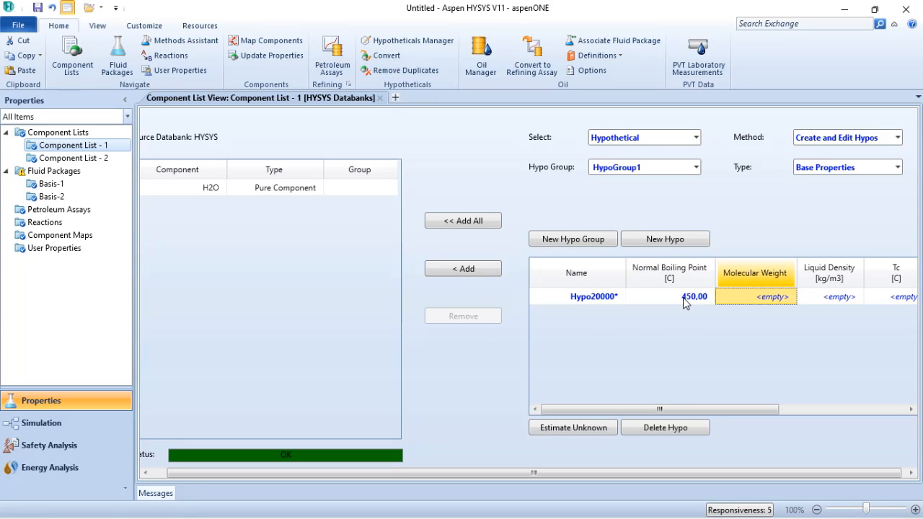
left_click(583, 430)
left_click_drag(637, 409, 695, 426)
left_click_drag(718, 426, 768, 430)
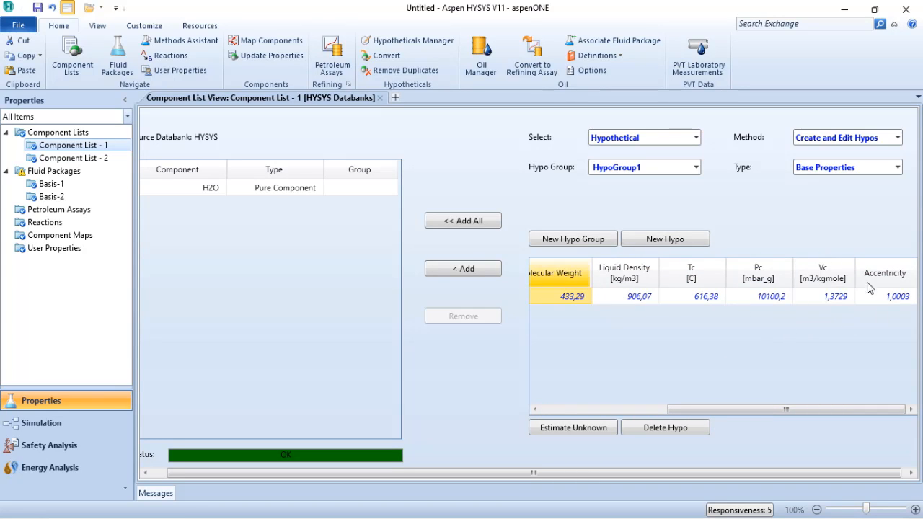
left_click_drag(745, 412, 613, 410)
left_click(688, 299)
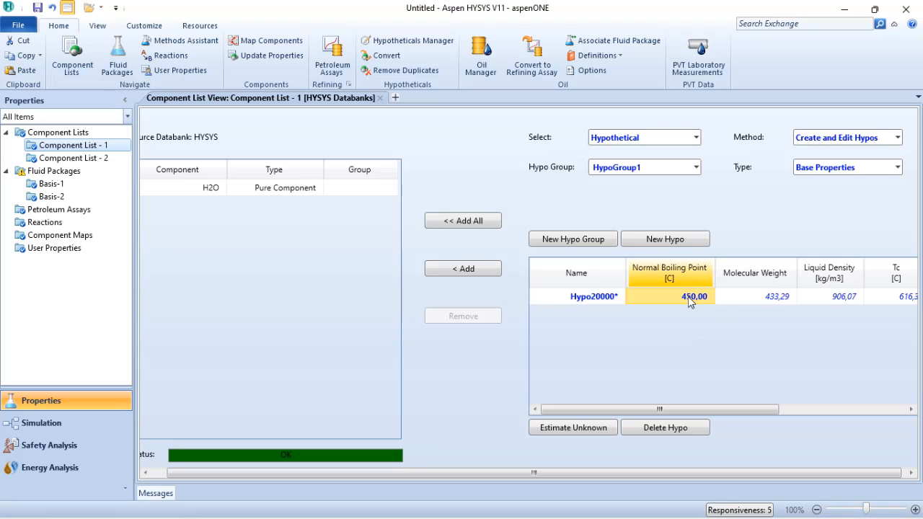
key("Delete")
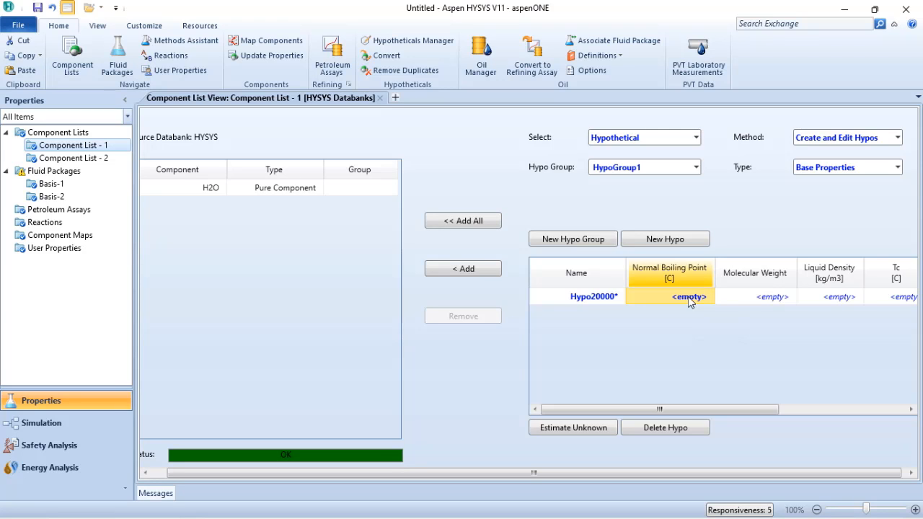
Step: Set the hypothetical component's molecular weight to 250 and try to estimate its unknown properties from it alone
left_click(758, 304)
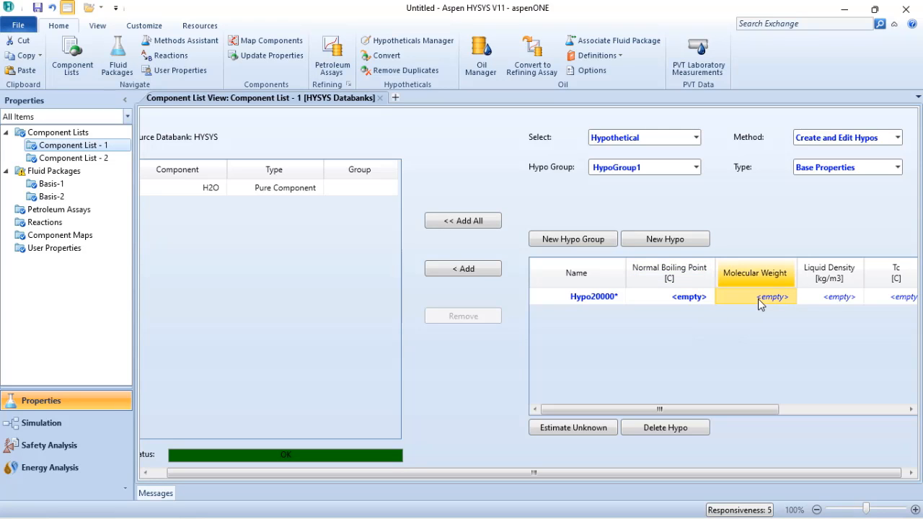
type("250")
key("Return")
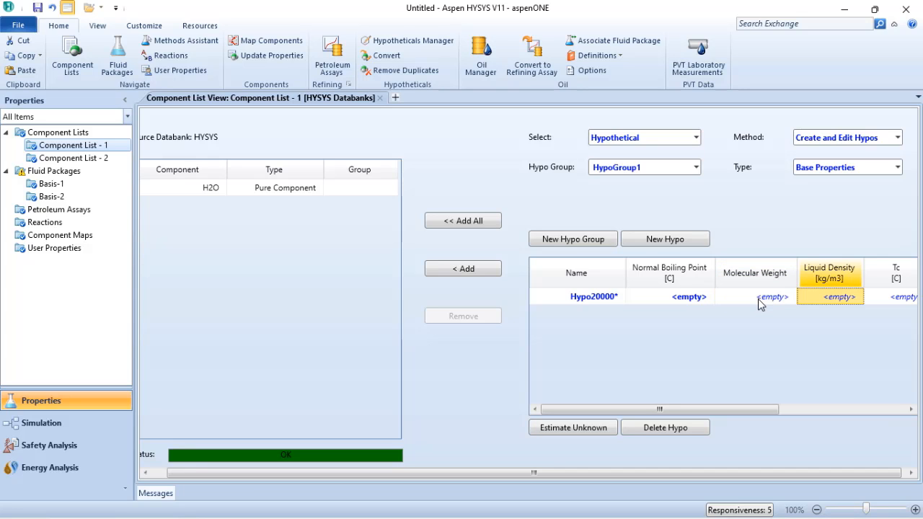
left_click(570, 432)
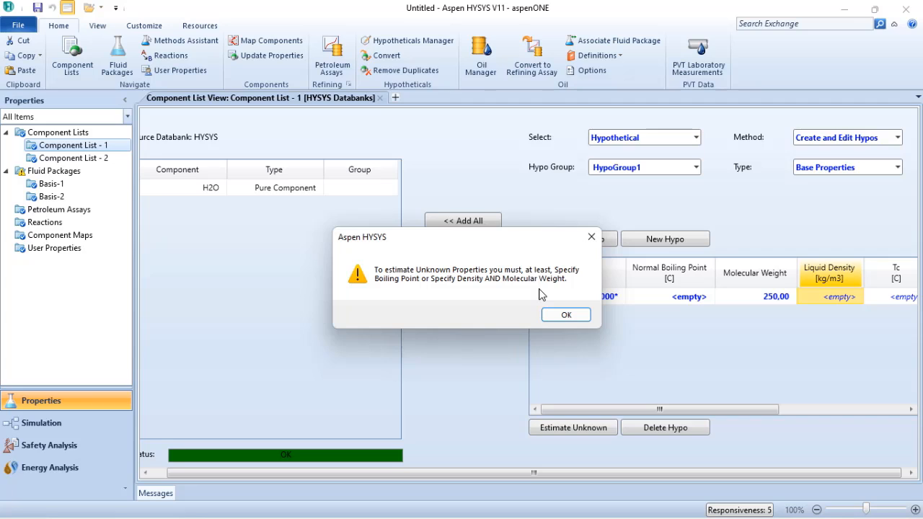
left_click(589, 238)
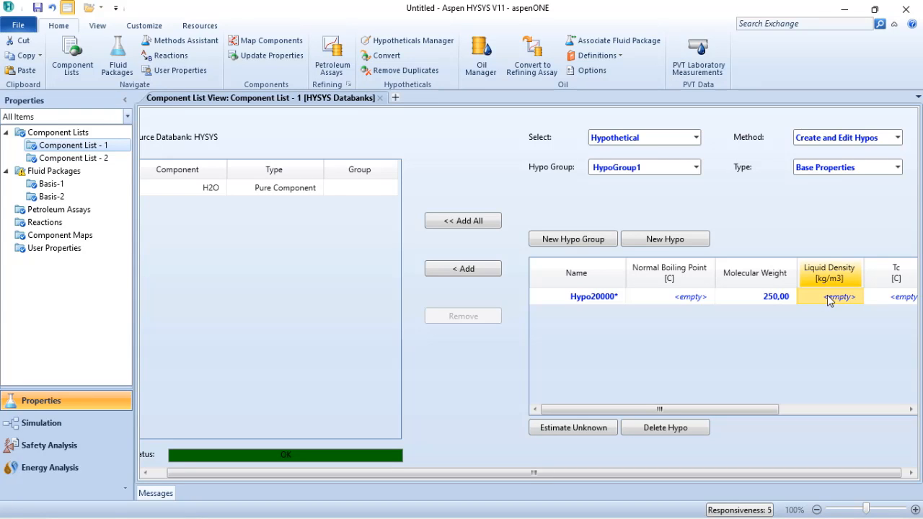
Step: Set the hypothetical component's liquid density to 1000 kg/m3, estimate its unknown properties and review them
type("1000")
key("Return")
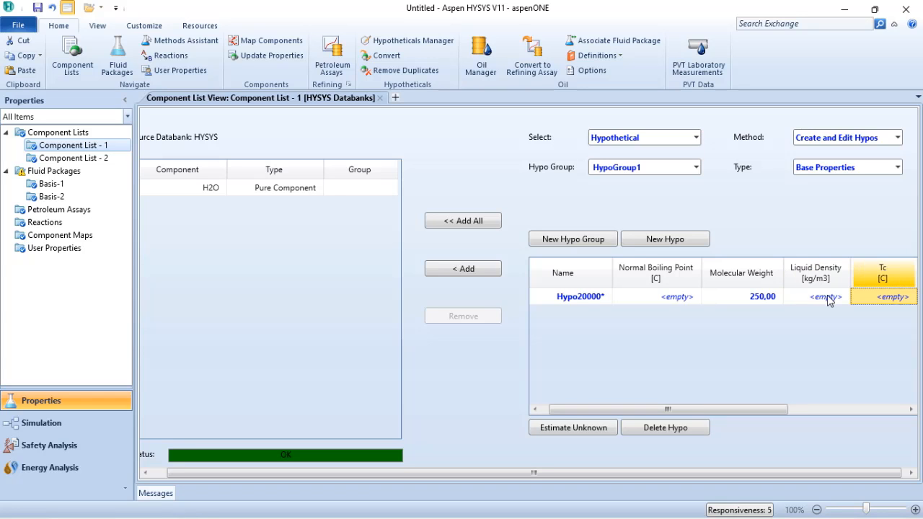
left_click(555, 428)
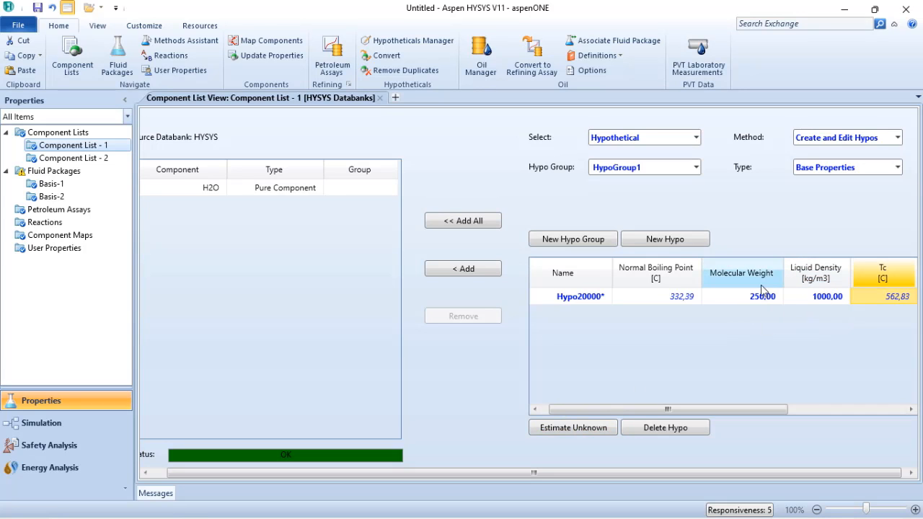
left_click_drag(772, 413, 891, 410)
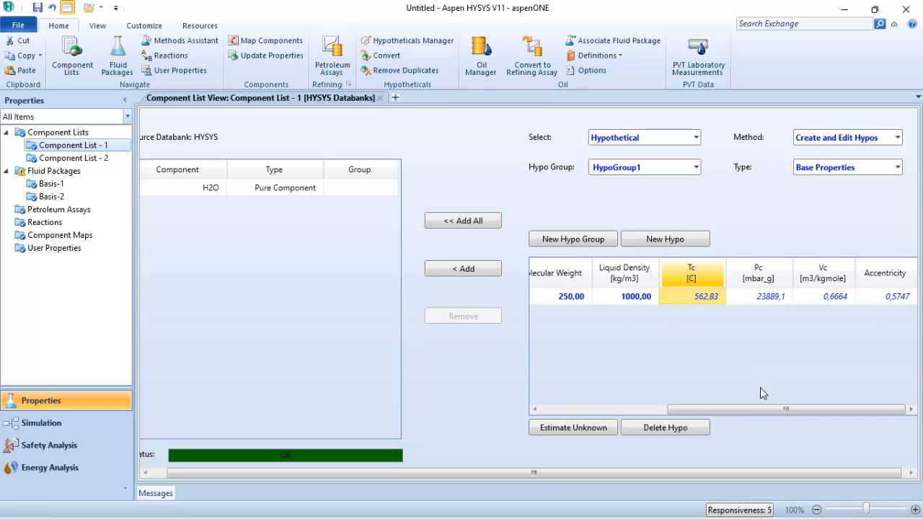
left_click_drag(776, 407, 650, 411)
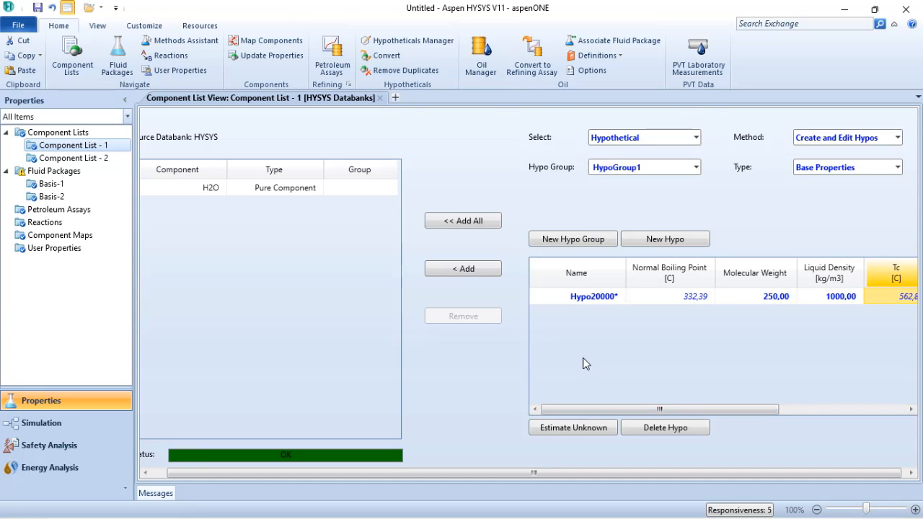
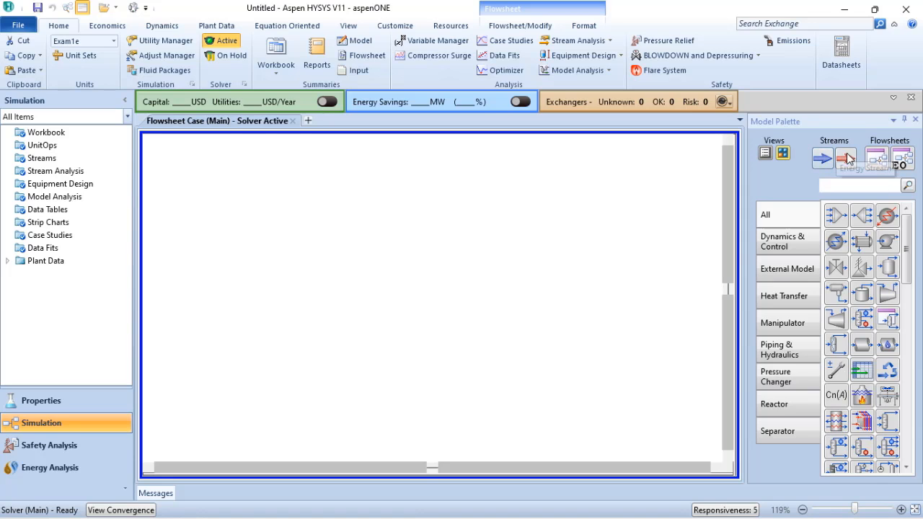
Step: Place an energy stream near the centre of the empty main flowsheet
left_click(846, 159)
left_click(405, 253)
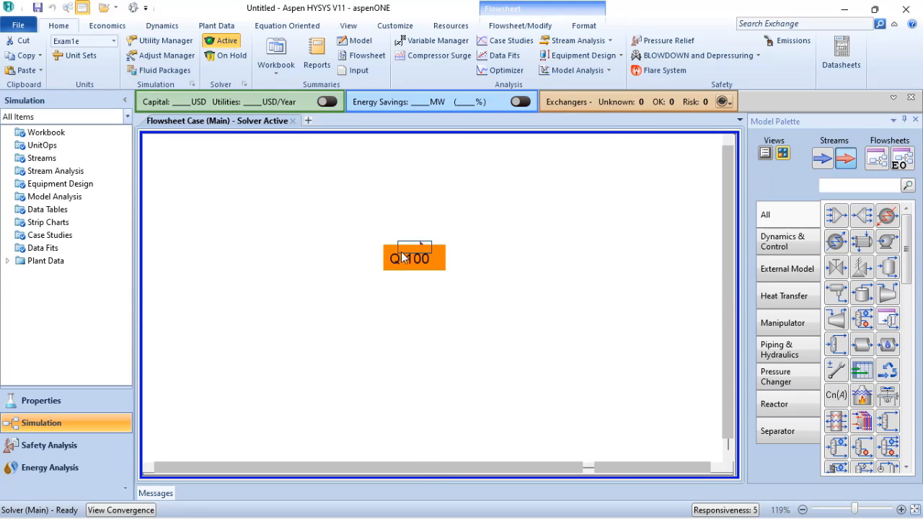
left_click(407, 309)
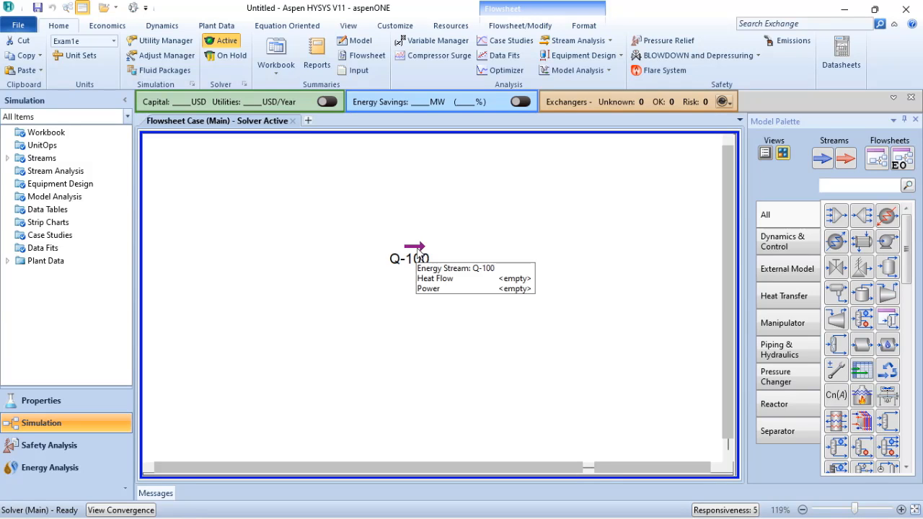
Step: Set the energy stream's heat flow to 5,000 kJ/h and clear the value again
double_click(416, 250)
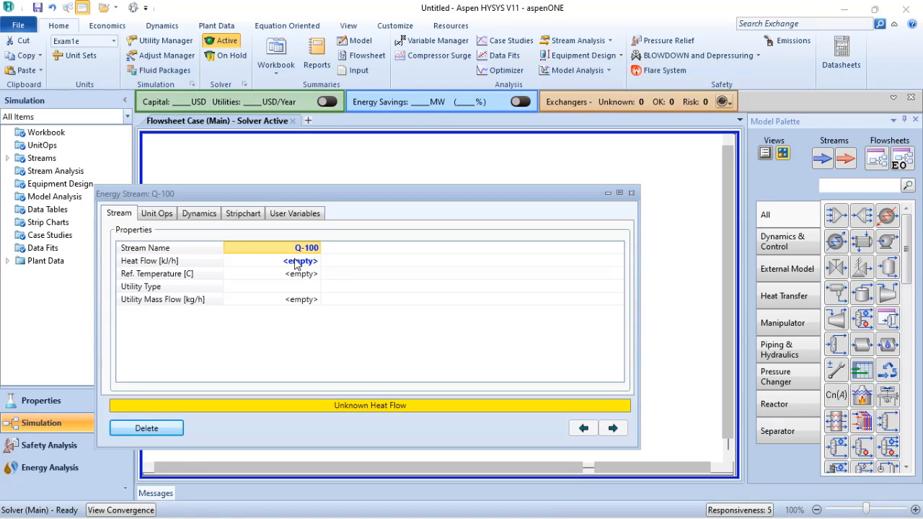
left_click(295, 262)
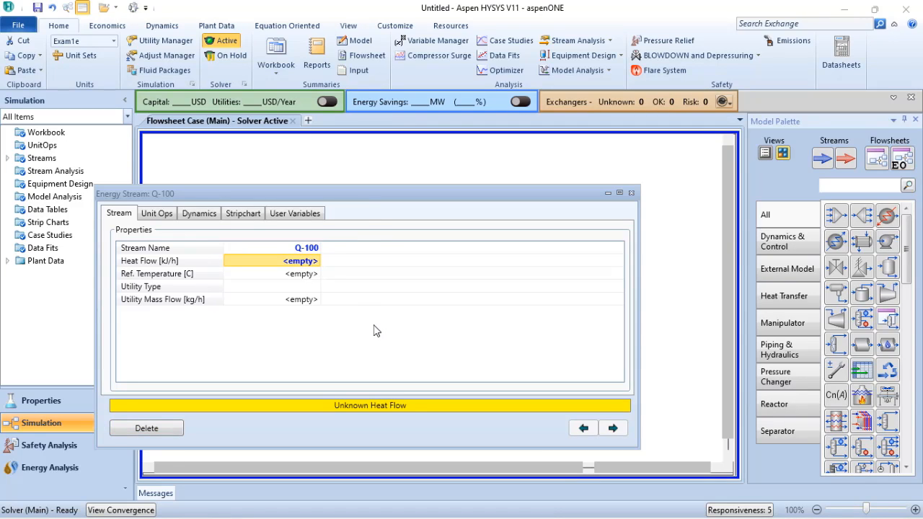
type("5000")
key("Return")
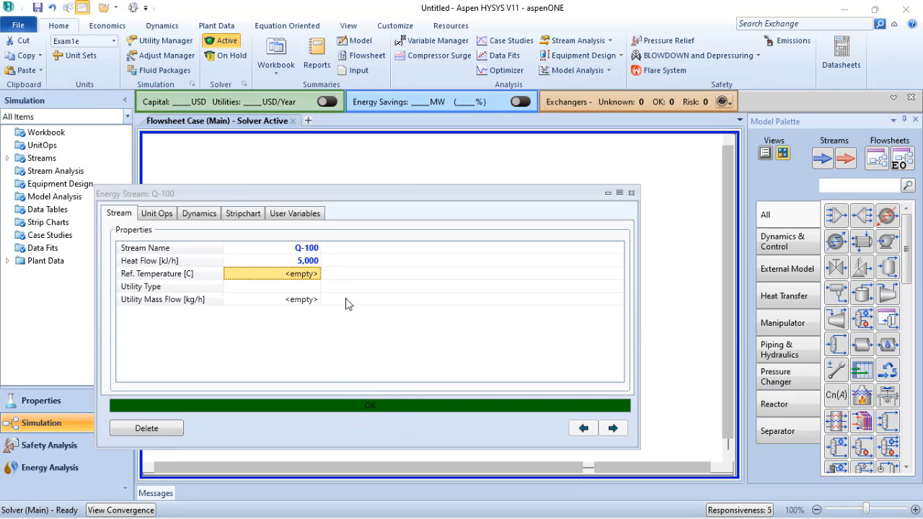
left_click(297, 261)
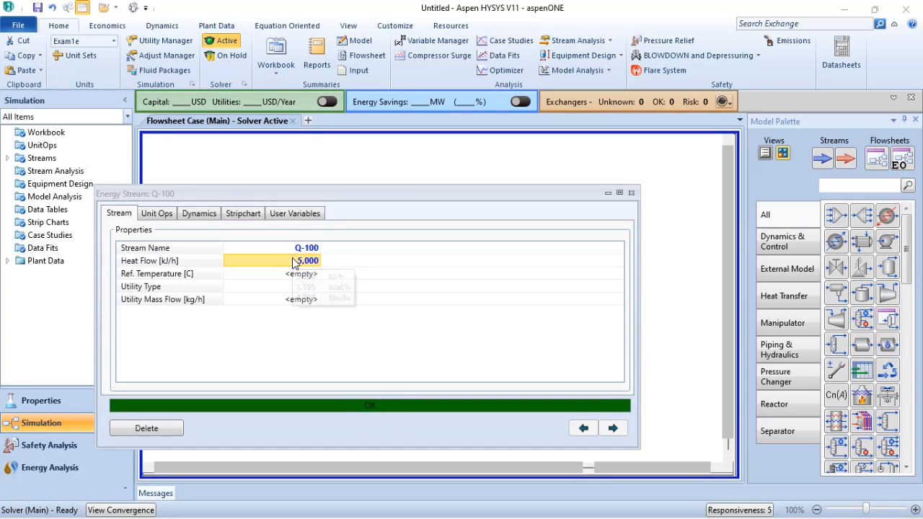
key("Delete")
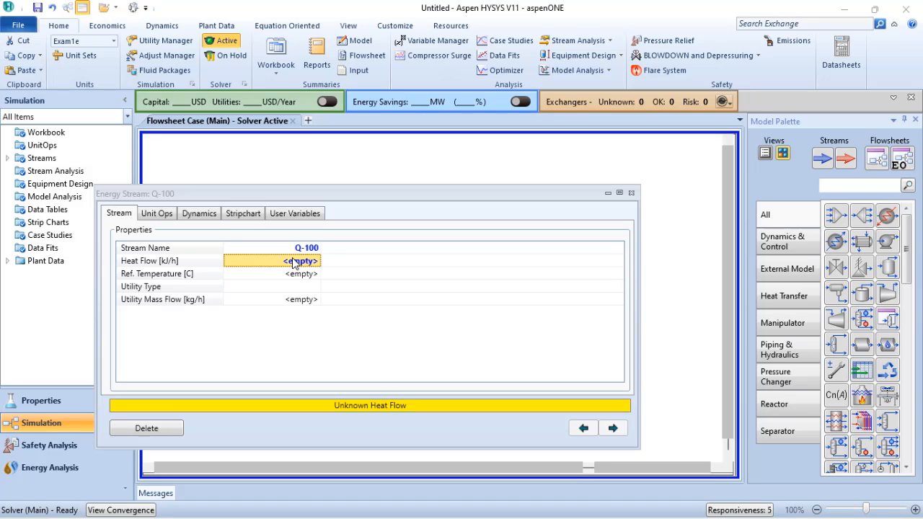
Step: Close the energy stream's properties and place a material stream below and to the right of it on the flowsheet
key("Down")
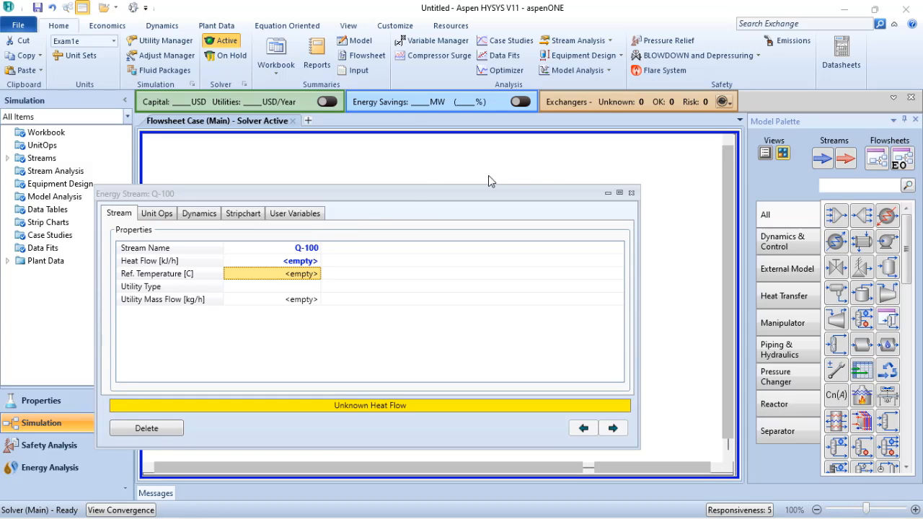
left_click(631, 193)
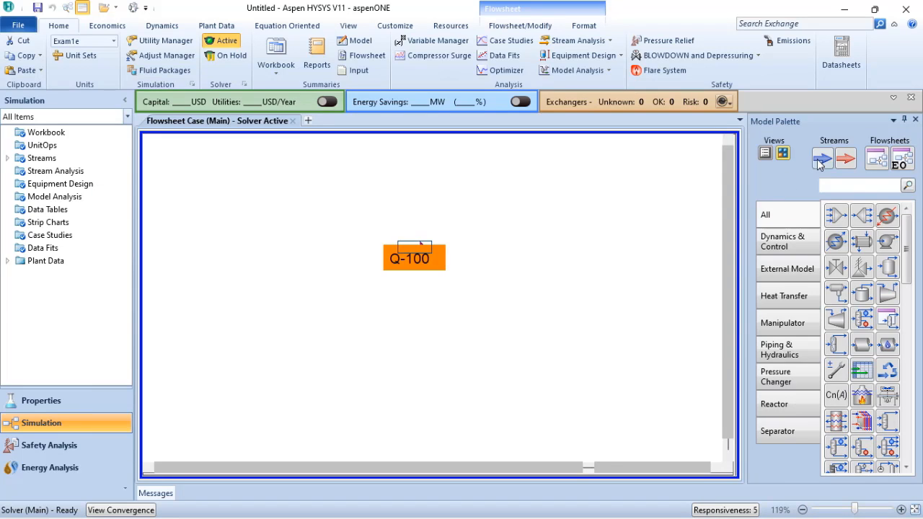
left_click(822, 159)
left_click(482, 333)
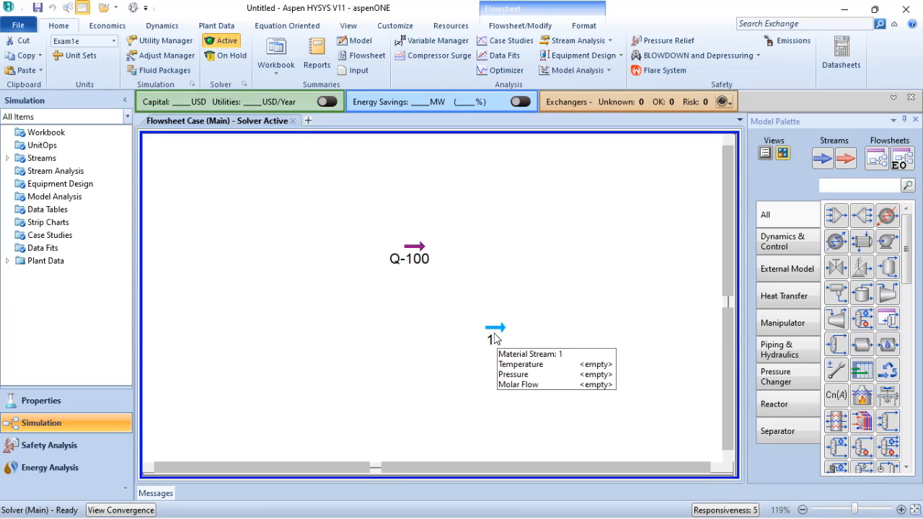
Step: Open the material stream and define its composition as H2O with a mole fraction of 1
double_click(493, 330)
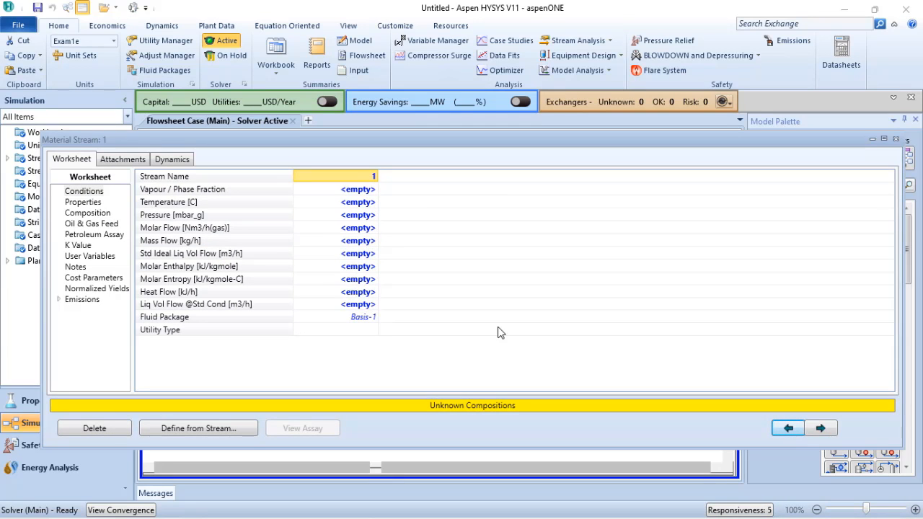
left_click(99, 215)
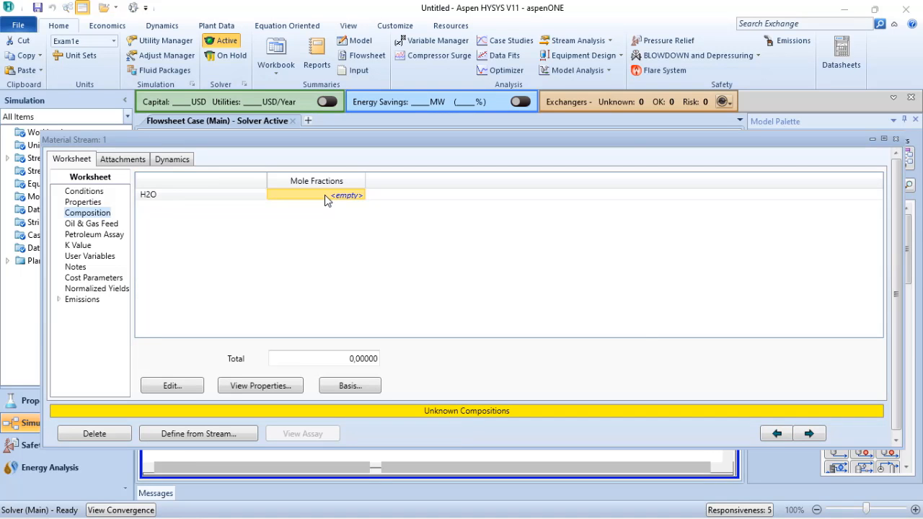
type("1")
key("Return")
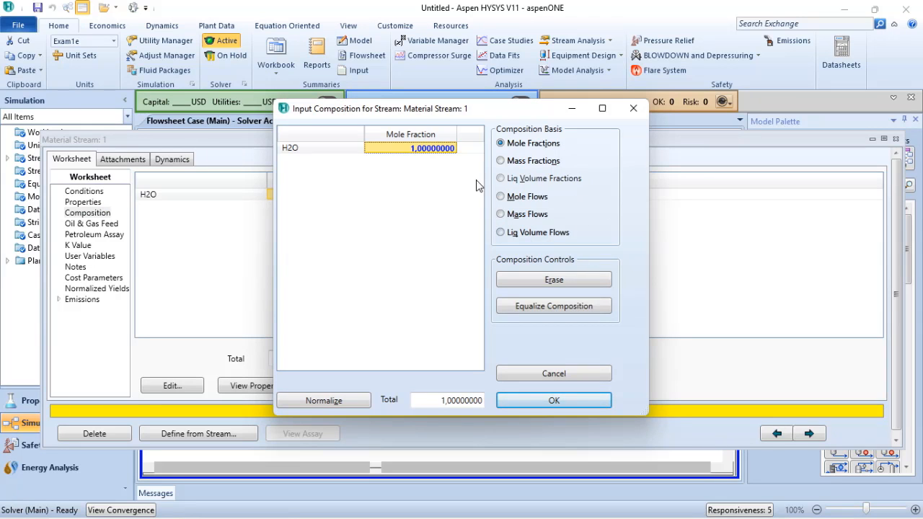
left_click(559, 403)
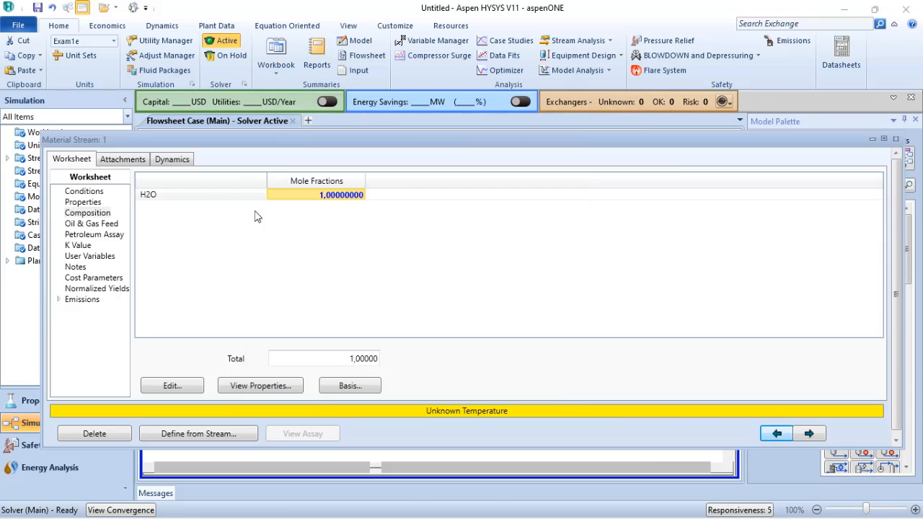
Step: Set the material stream's molar flow to 1 Nm3/h(gas) in its conditions
left_click(84, 193)
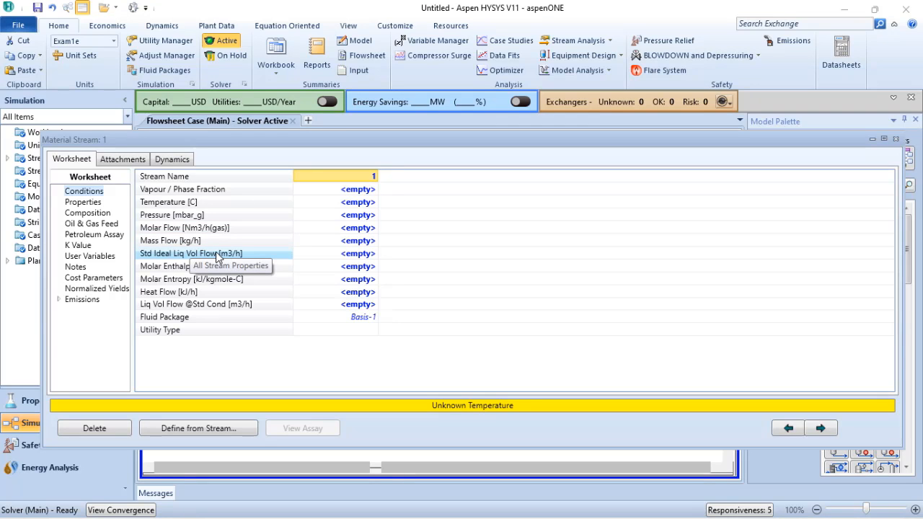
left_click(352, 231)
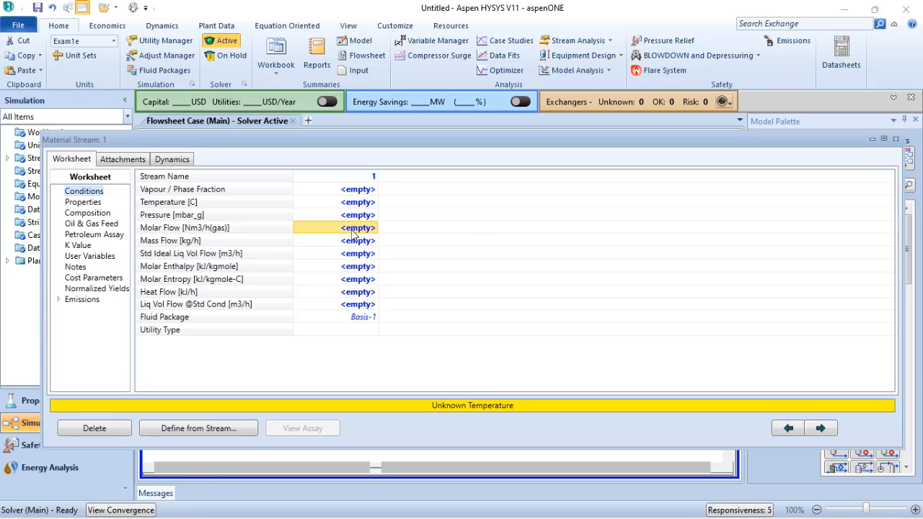
type("1000")
key("Return")
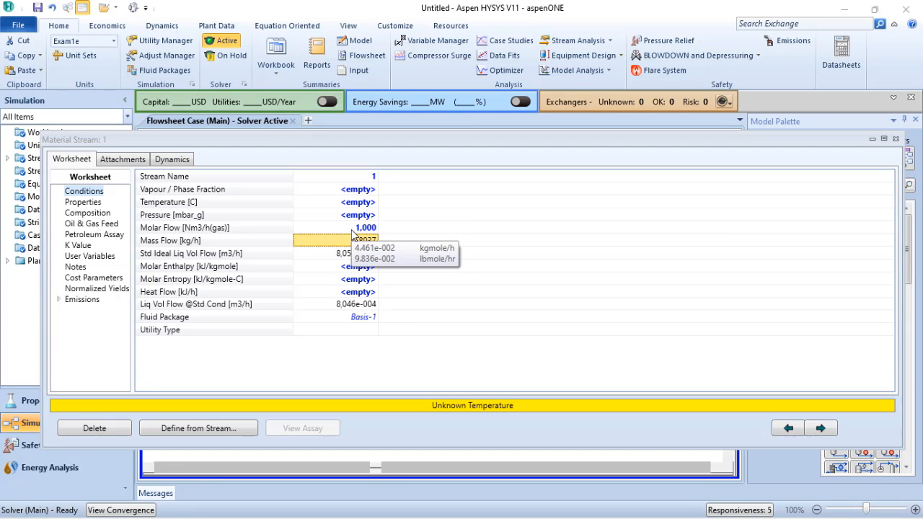
Step: Set the material stream's temperature to 25 °C and its molar enthalpy to -258000 kJ/kgmole
left_click(356, 215)
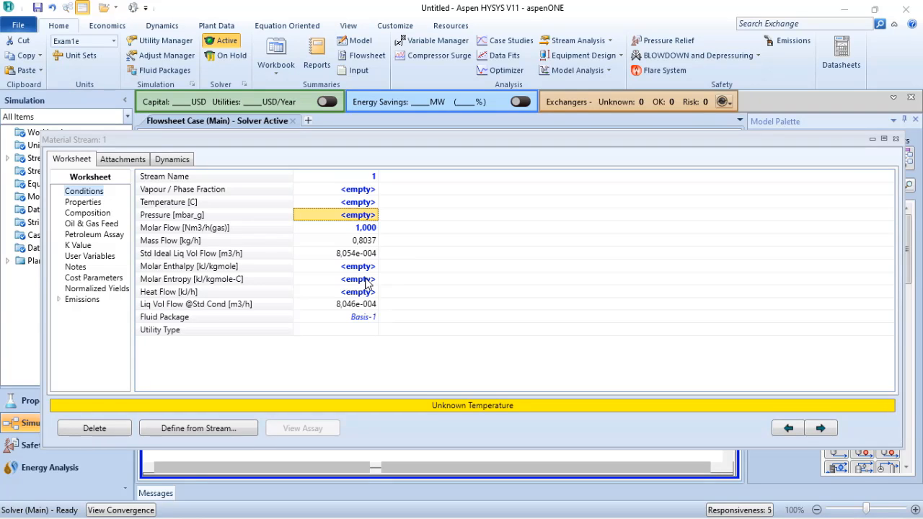
left_click(354, 203)
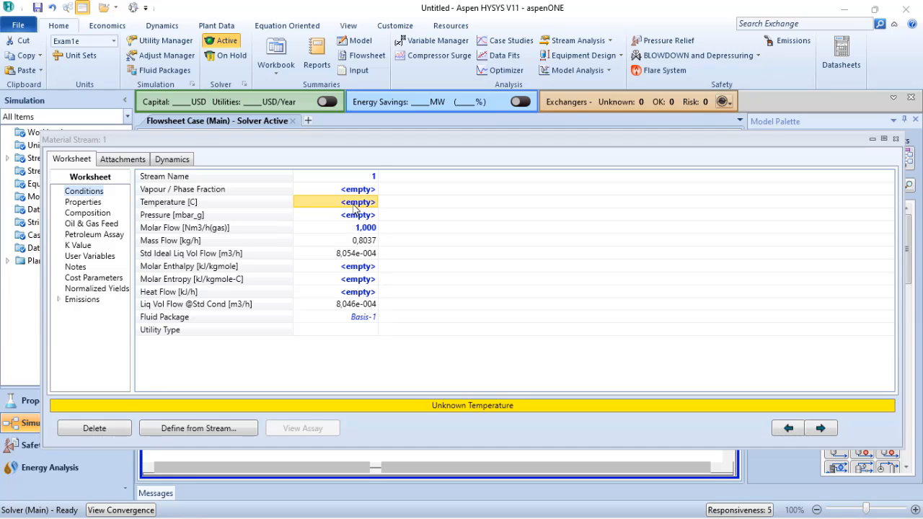
type("25")
key("Return")
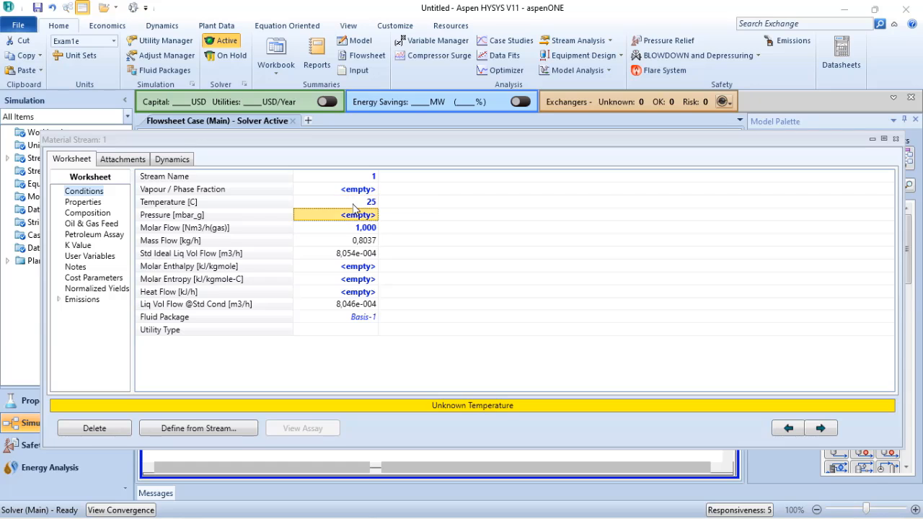
left_click(362, 267)
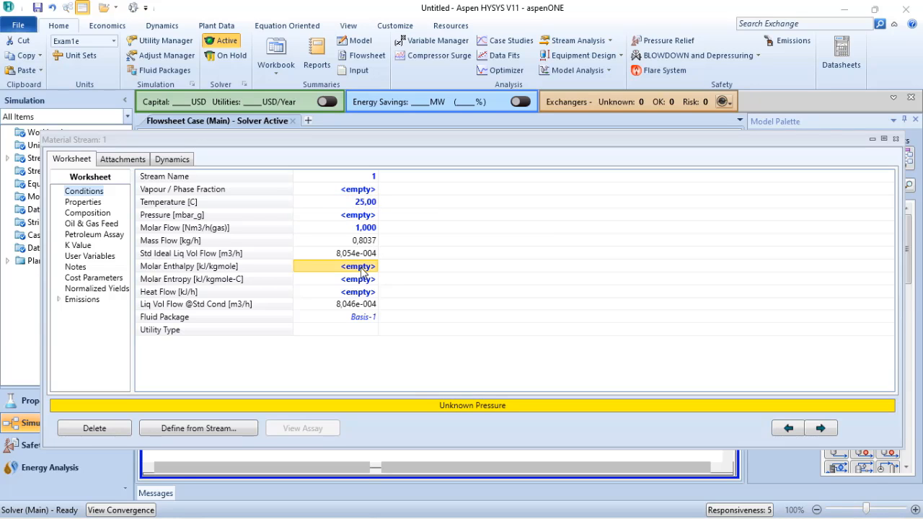
type("-25")
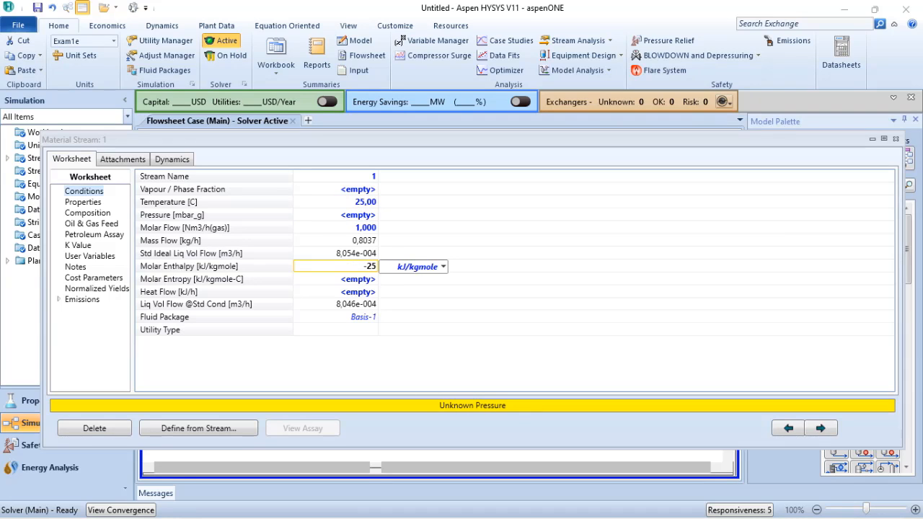
type("8000")
key("Return")
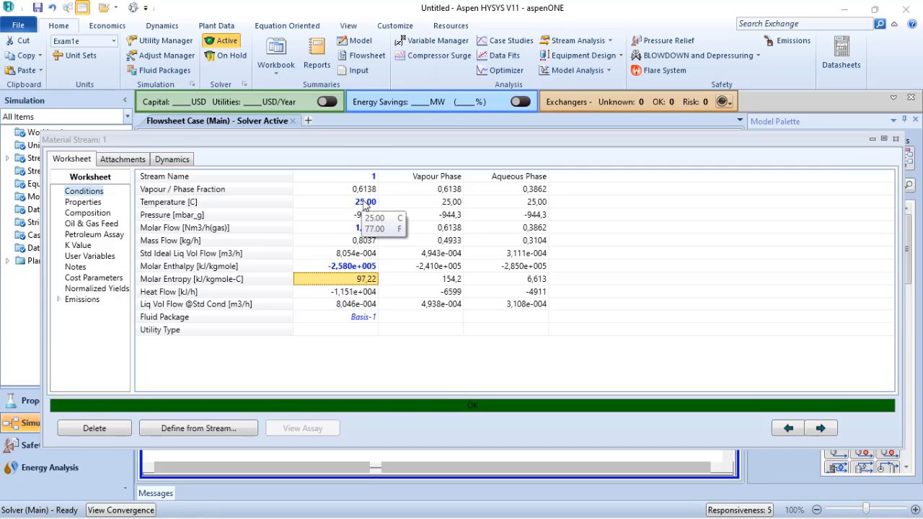
Step: Clear the material stream's temperature and specify its pressure as -944 mbar_g instead
left_click(366, 205)
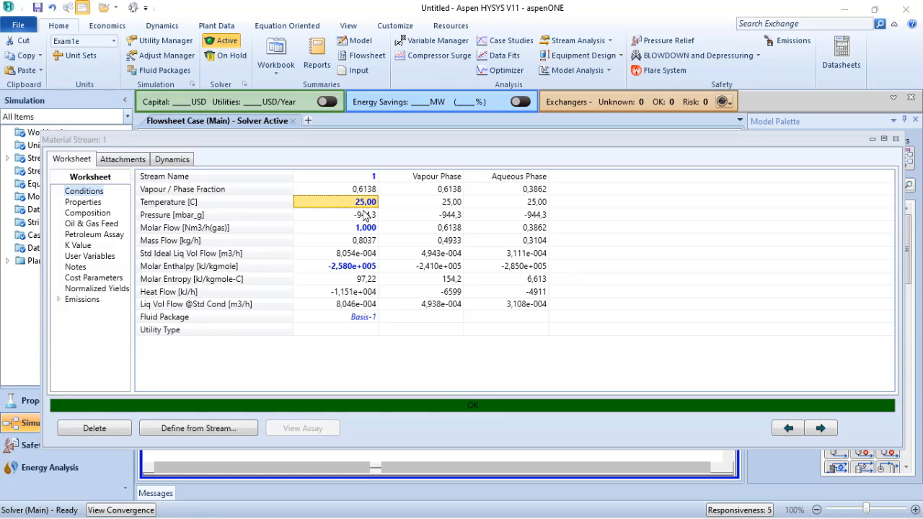
key("Delete")
left_click(365, 216)
type("-944")
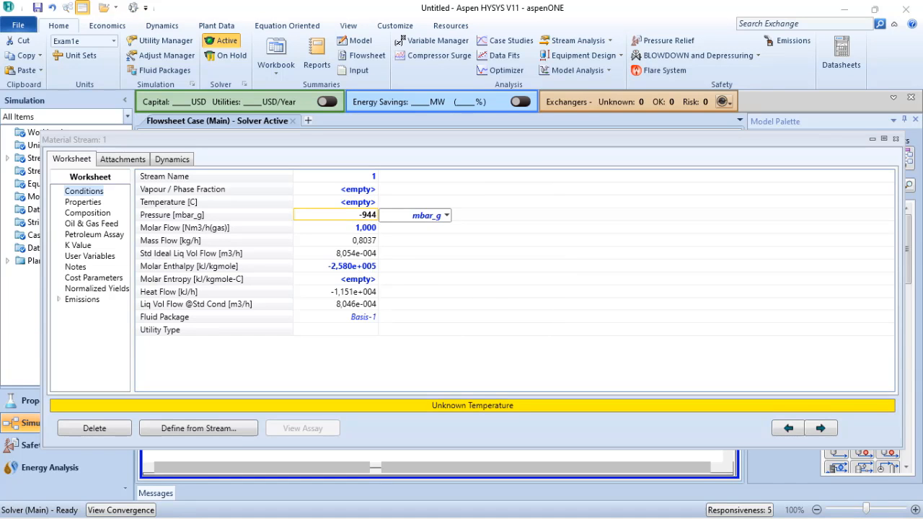
key("Return")
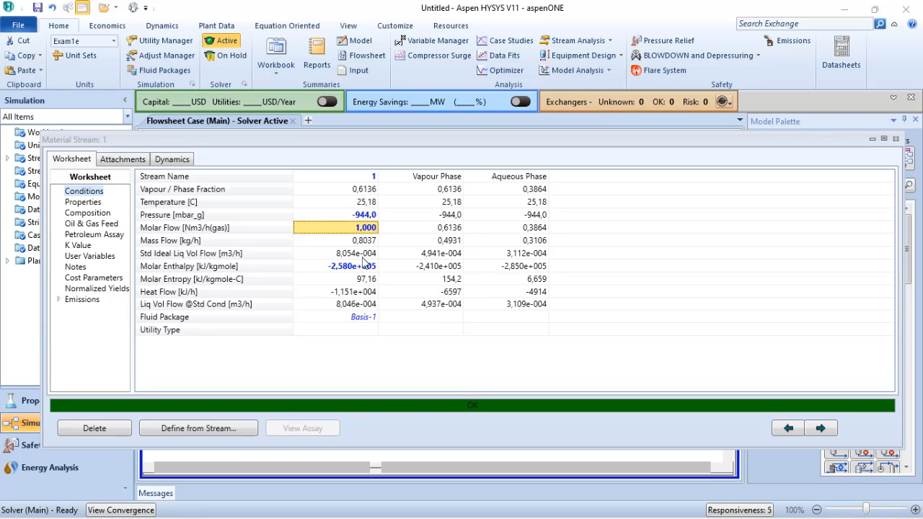
Step: Clear the stream's molar enthalpy and specify its molar entropy as 97 kJ/kgmole-C instead
mouse_move(364, 264)
left_click(363, 267)
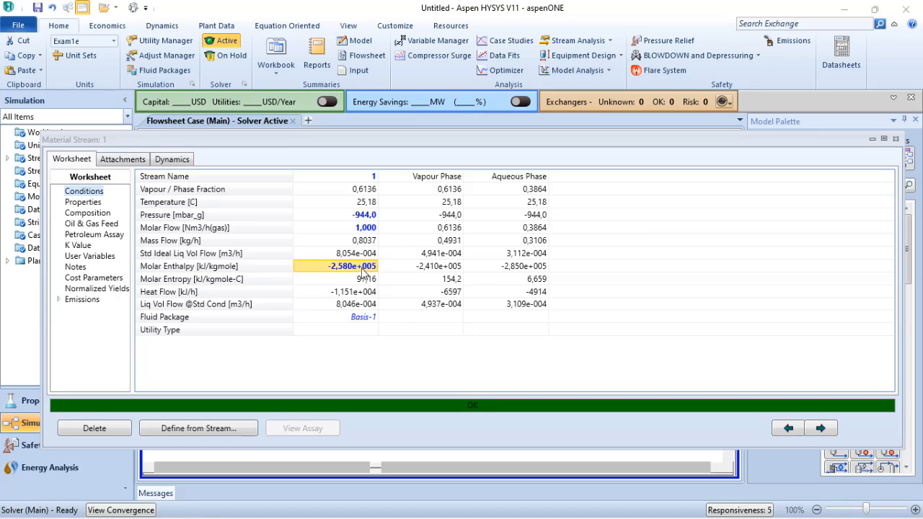
key("Delete")
left_click(359, 281)
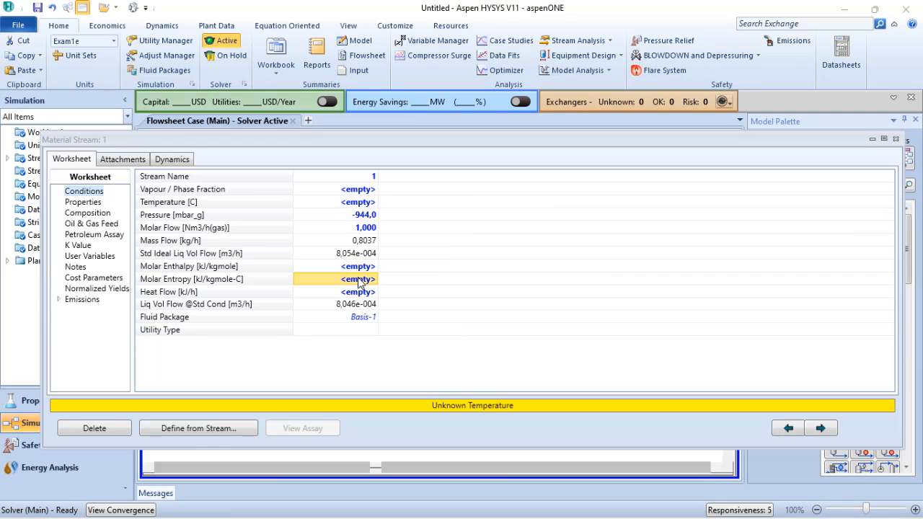
type("97")
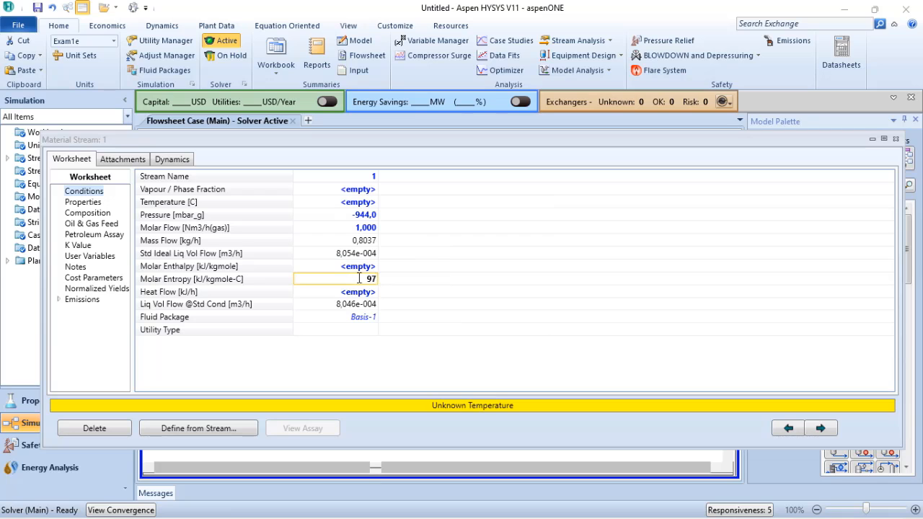
key("Return")
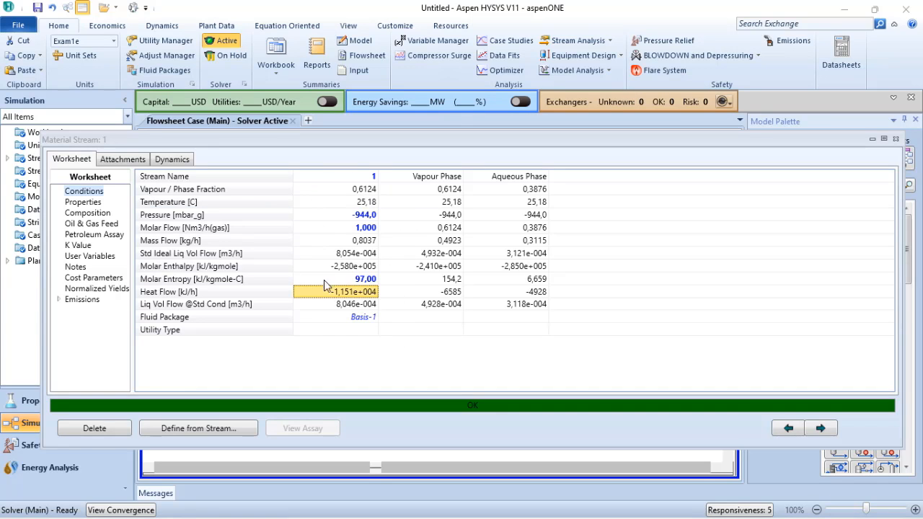
Step: Clear the stream's molar flow and specify a mass flow of 1 kg/h instead
left_click(366, 231)
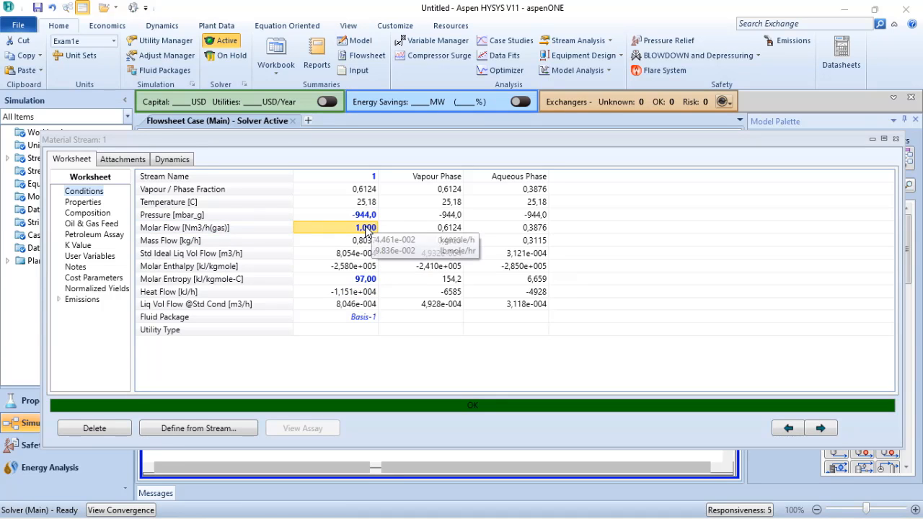
mouse_move(365, 247)
key("Delete")
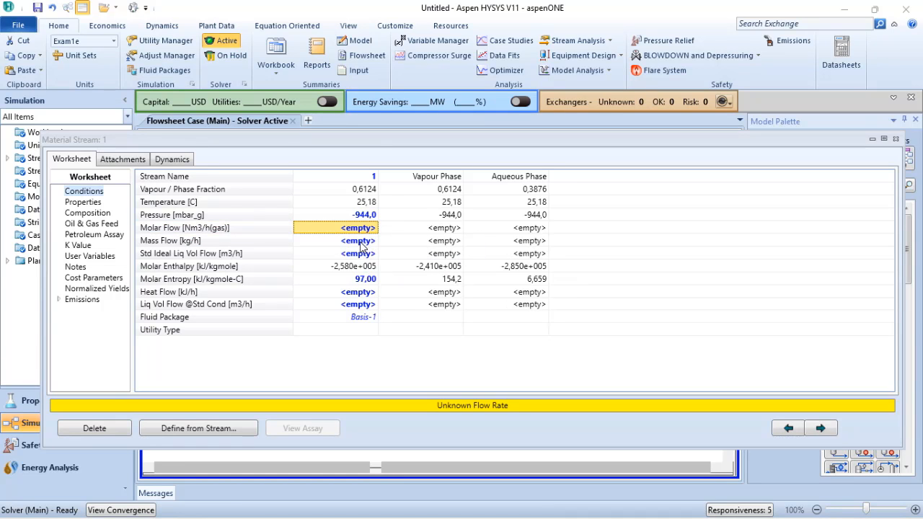
left_click(362, 245)
type("1")
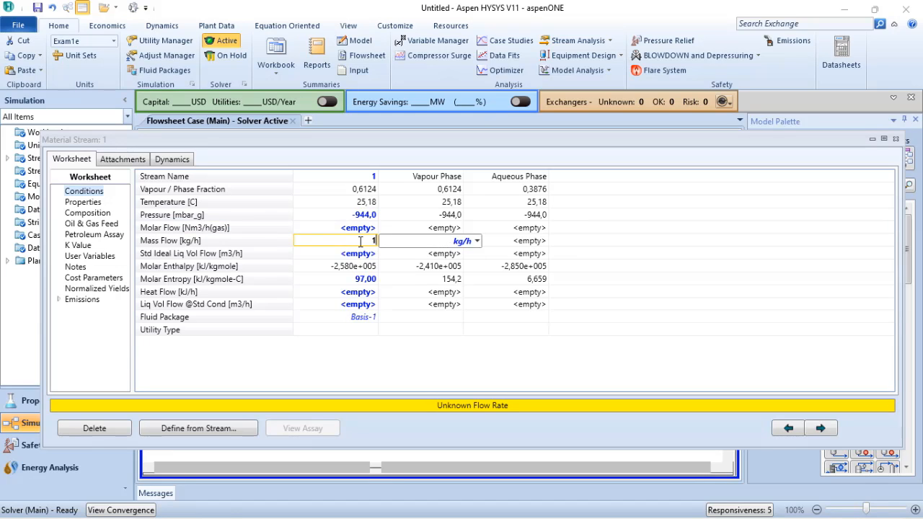
key("Return")
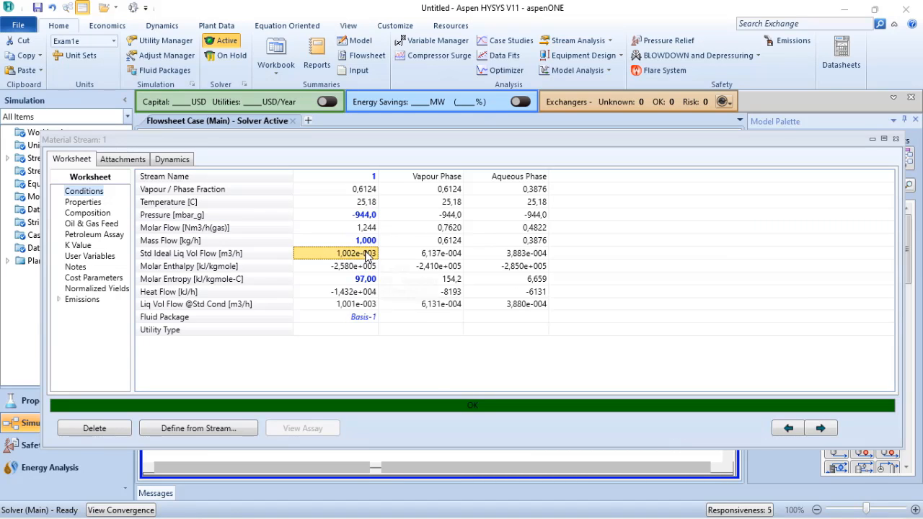
Step: Clear the stream's mass flow and specify a standard ideal liquid volume flow of 1 m3/h instead
left_click(366, 243)
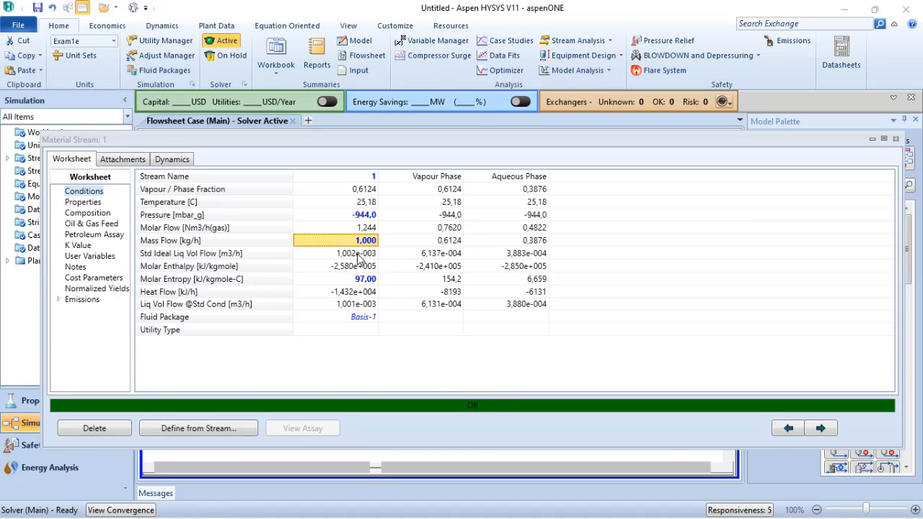
key("Delete")
left_click(358, 255)
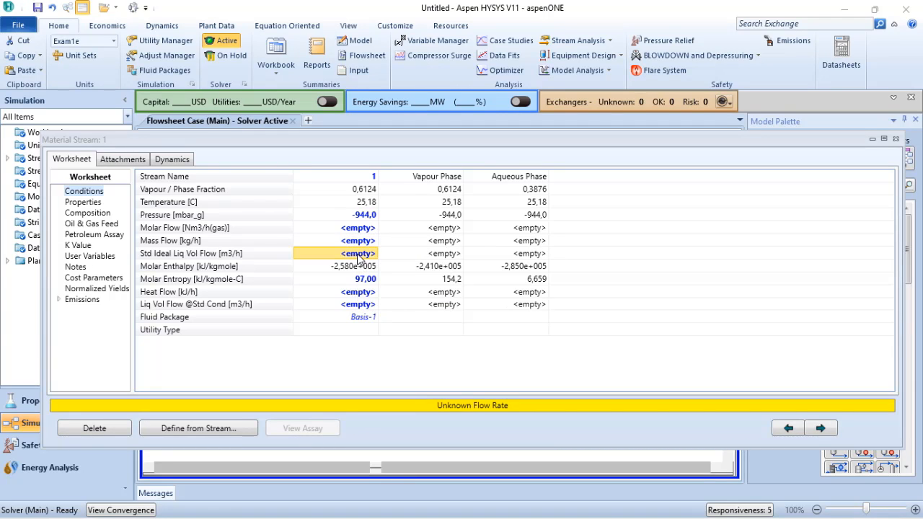
type("1")
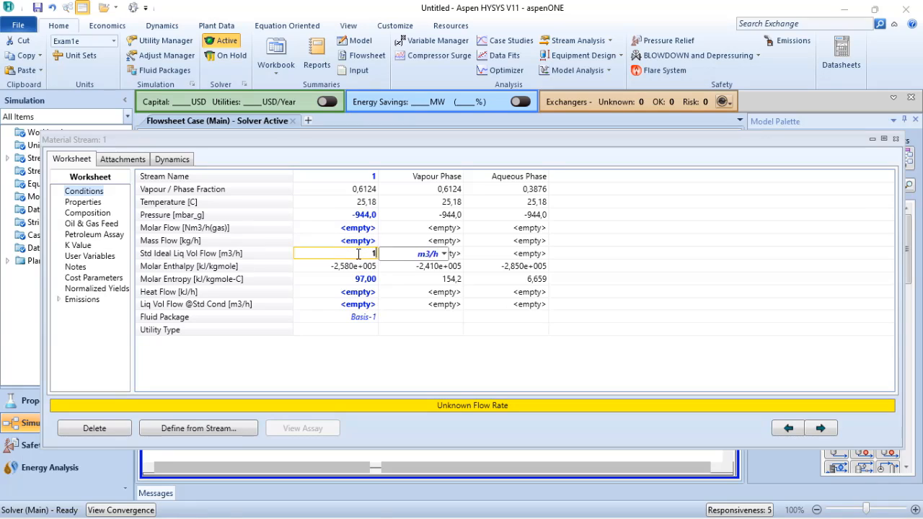
key("Return")
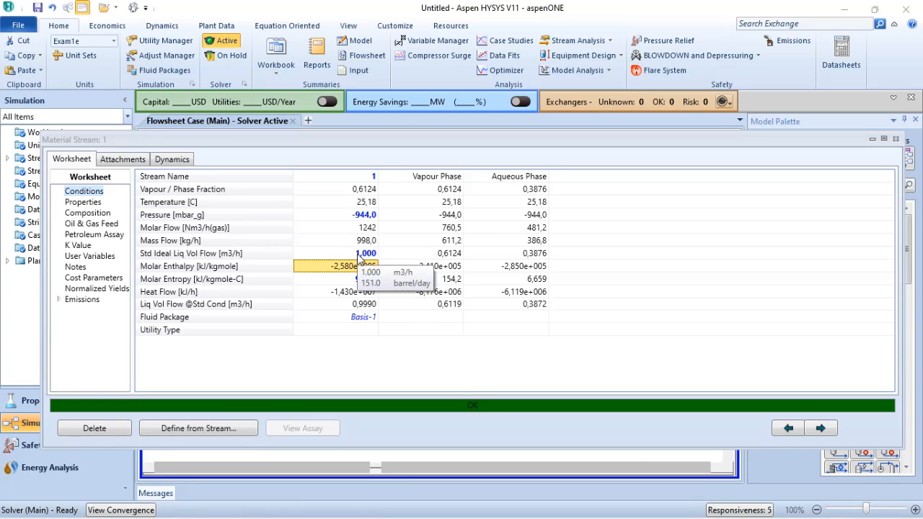